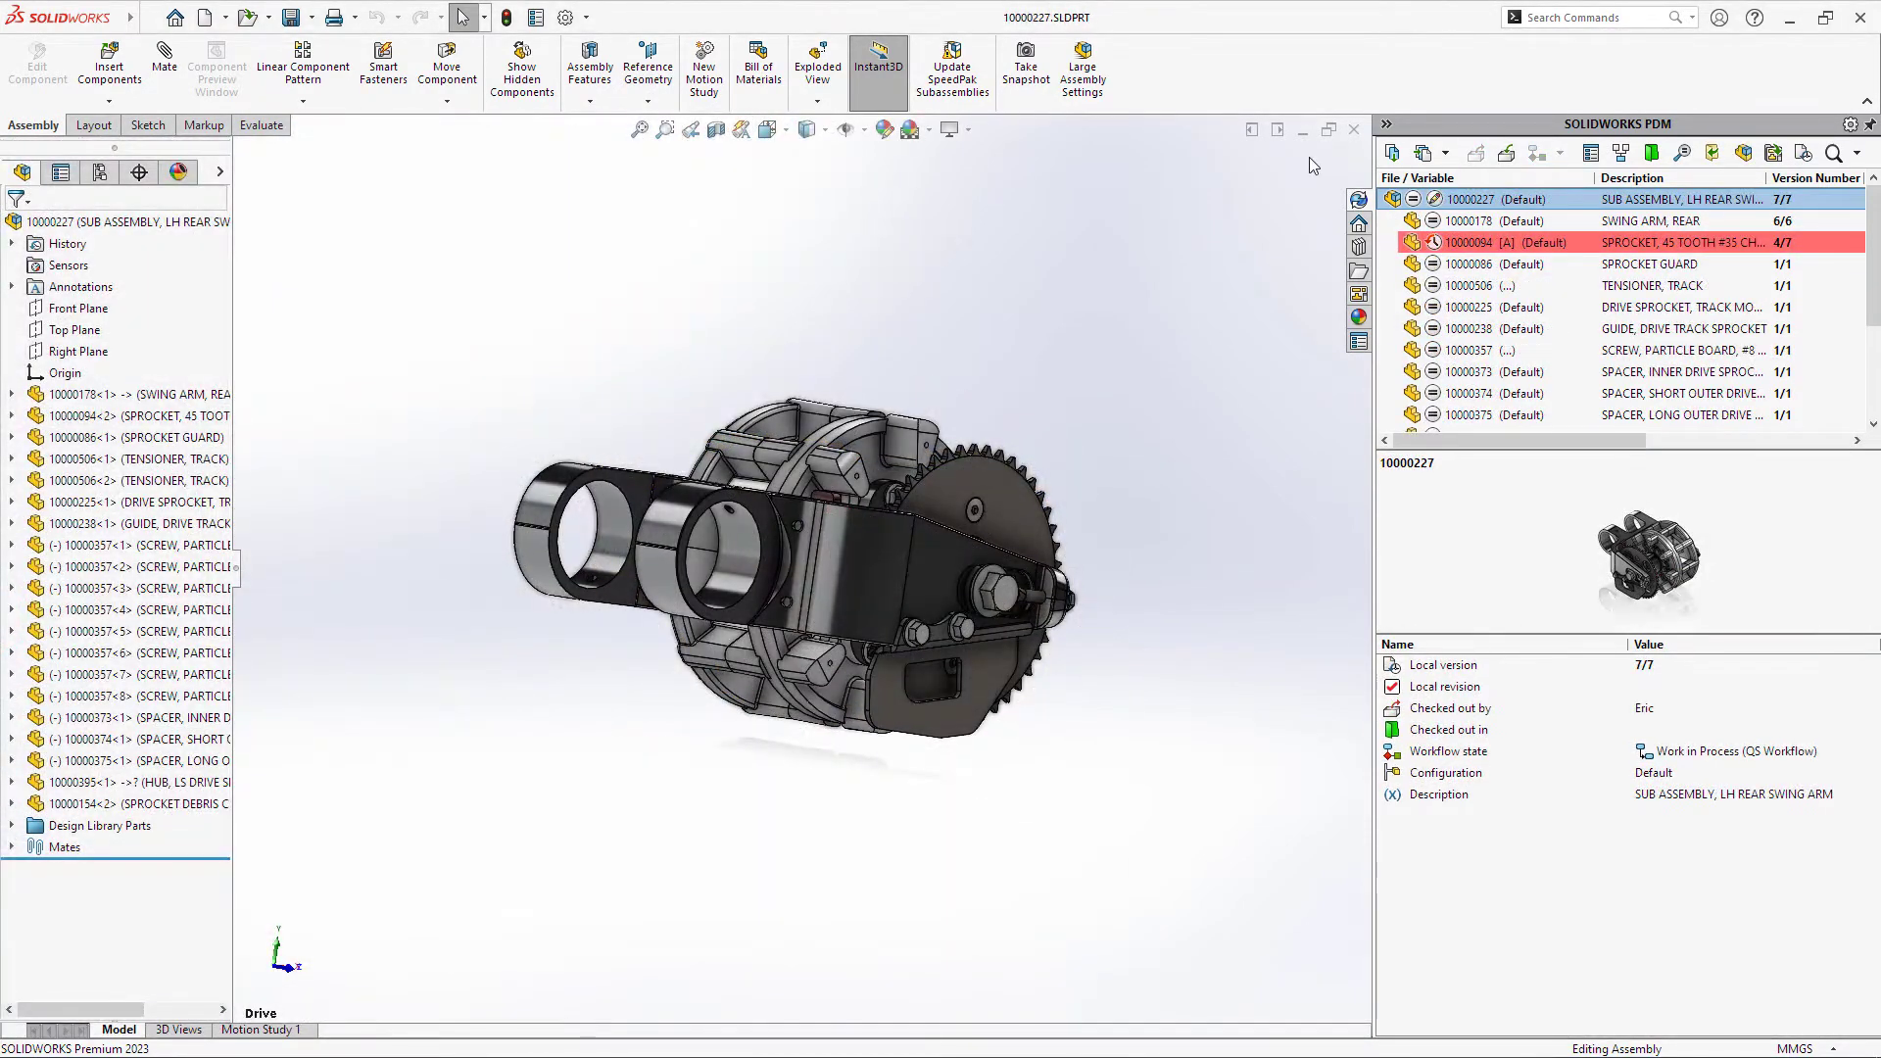
Step: Enter the file number 10000227 as the Doc Number on the assembly's PDM data card
click(1589, 154)
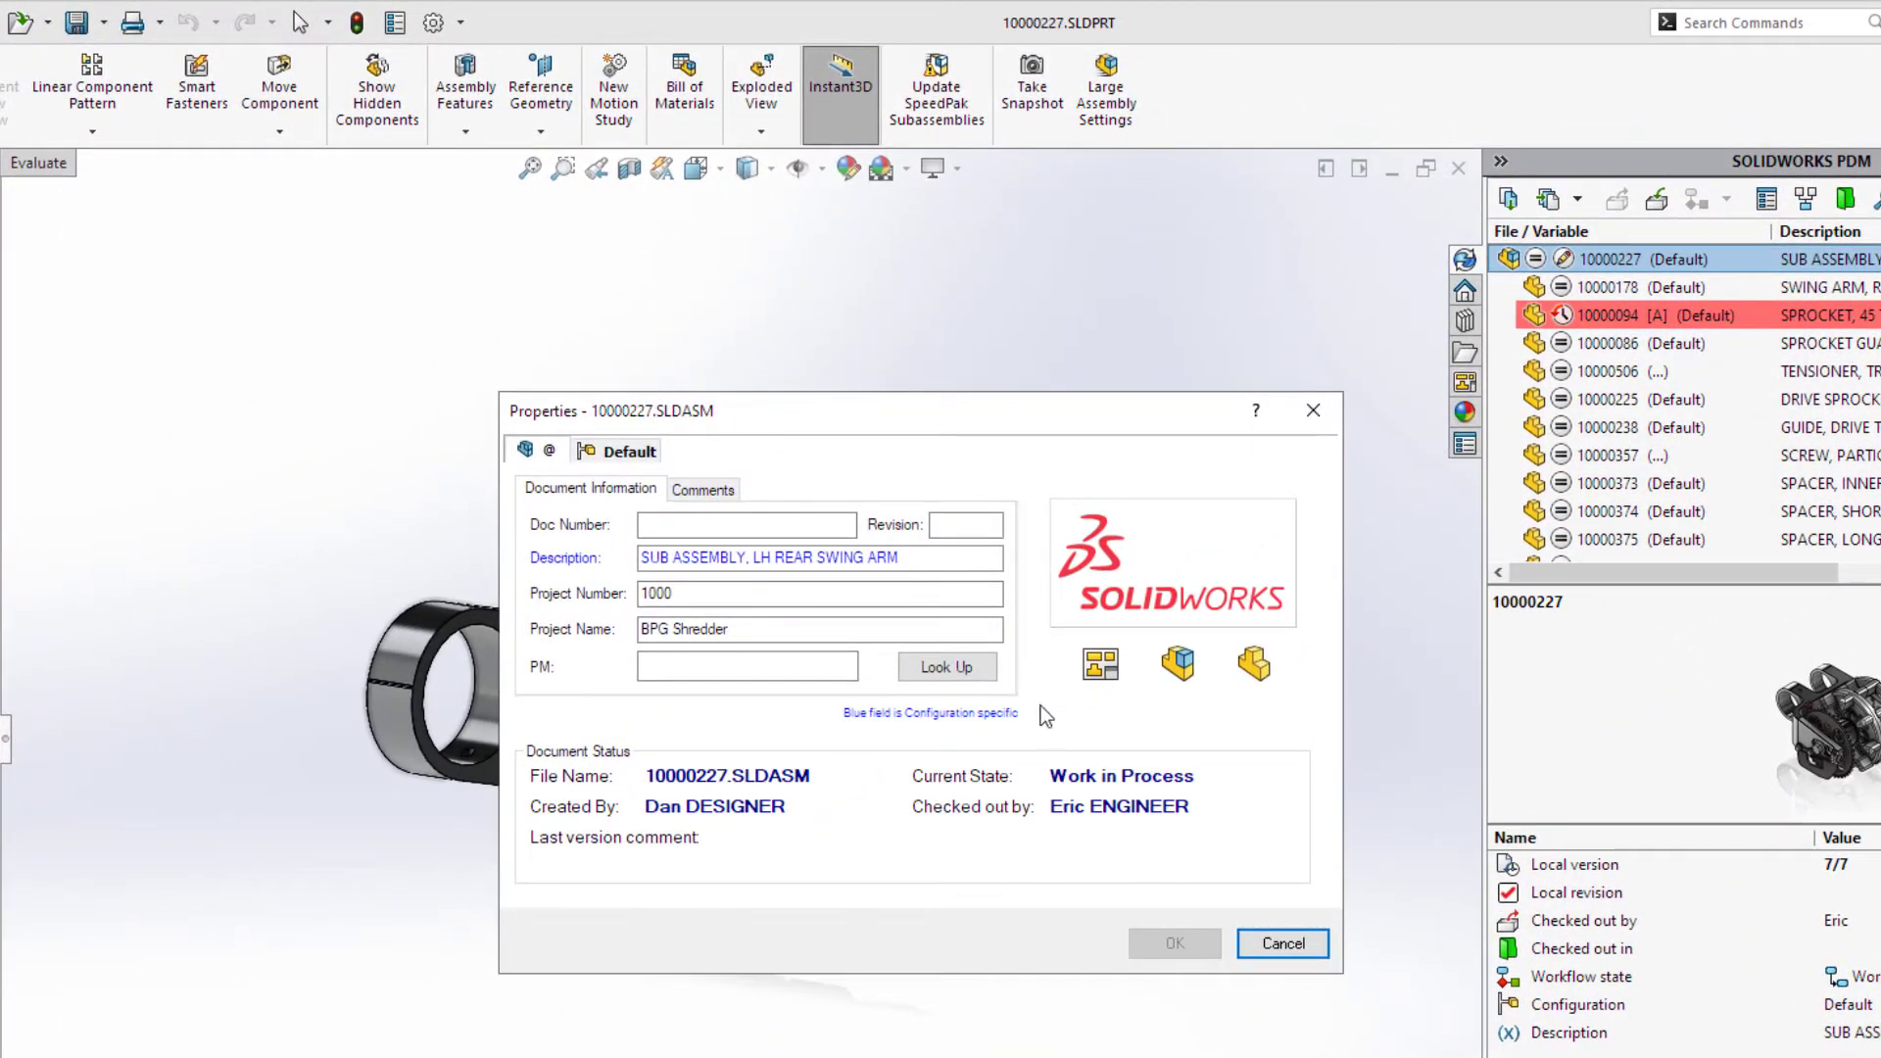
drag(726, 777, 652, 771)
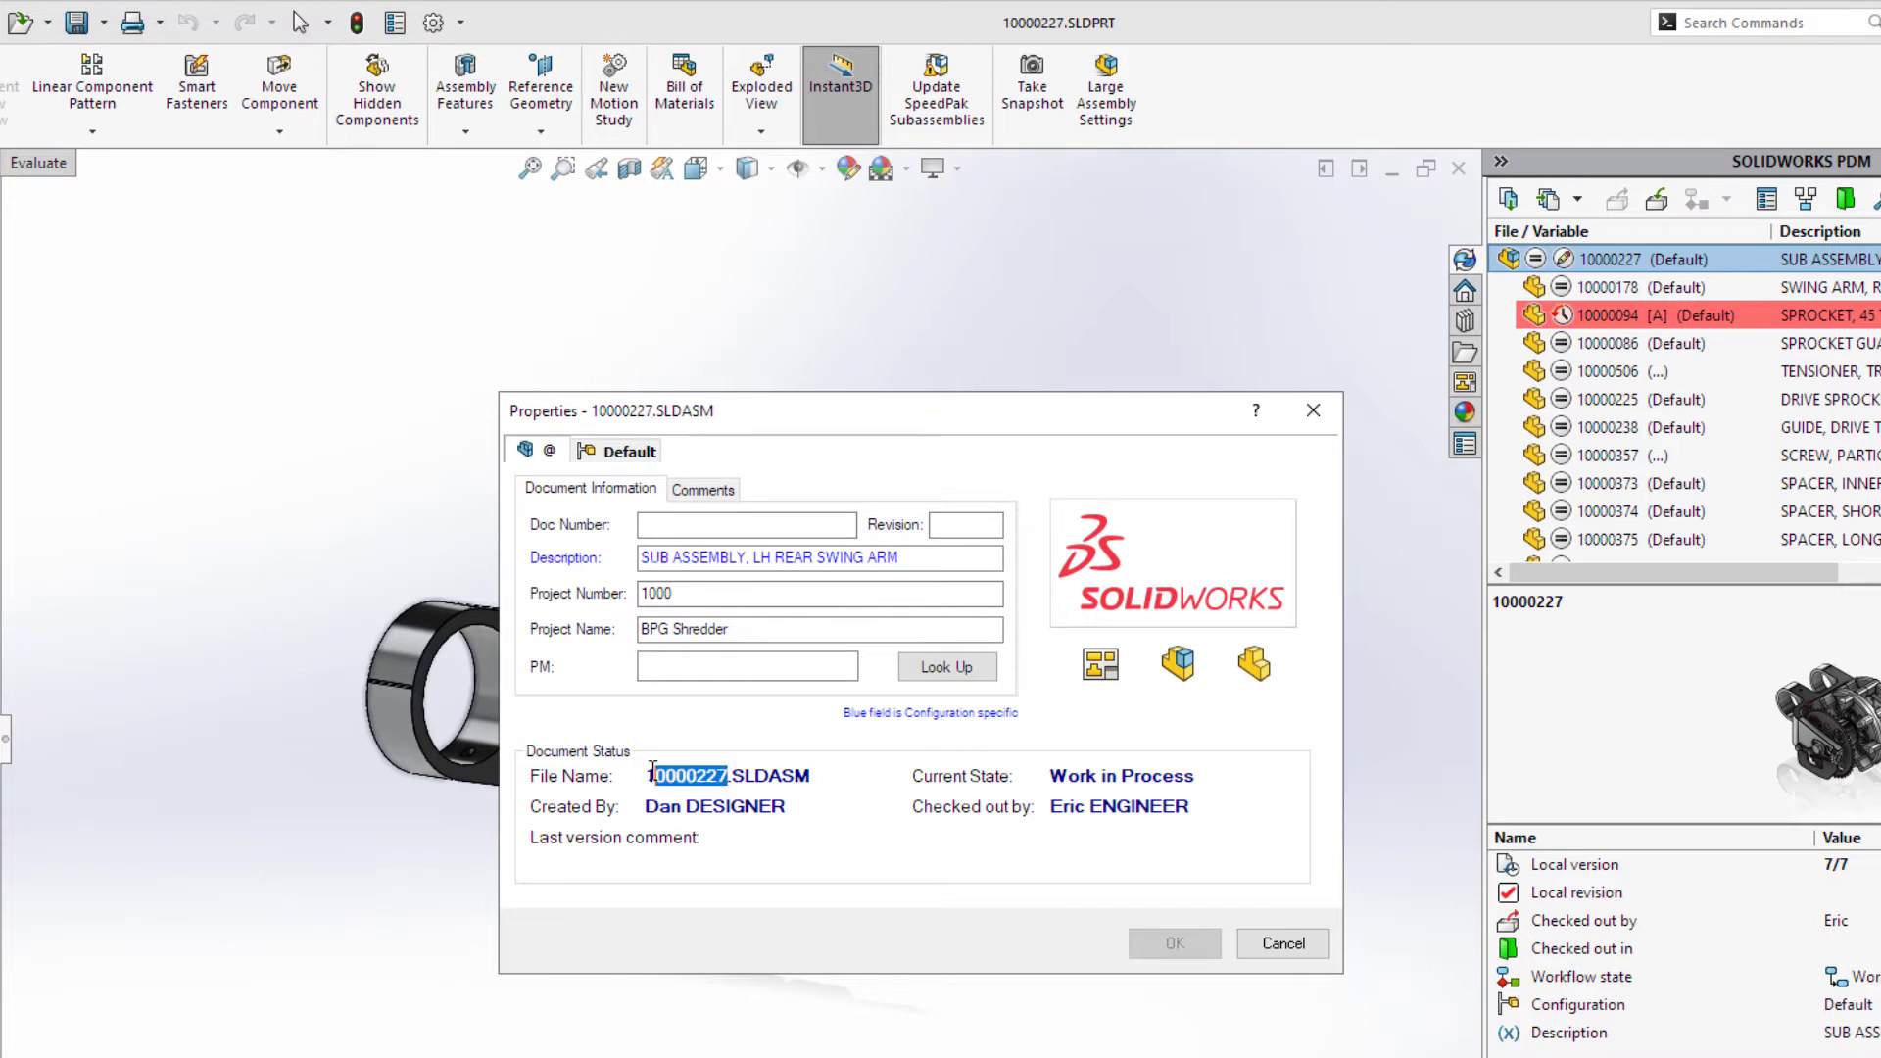
click(814, 526)
text(10000227)
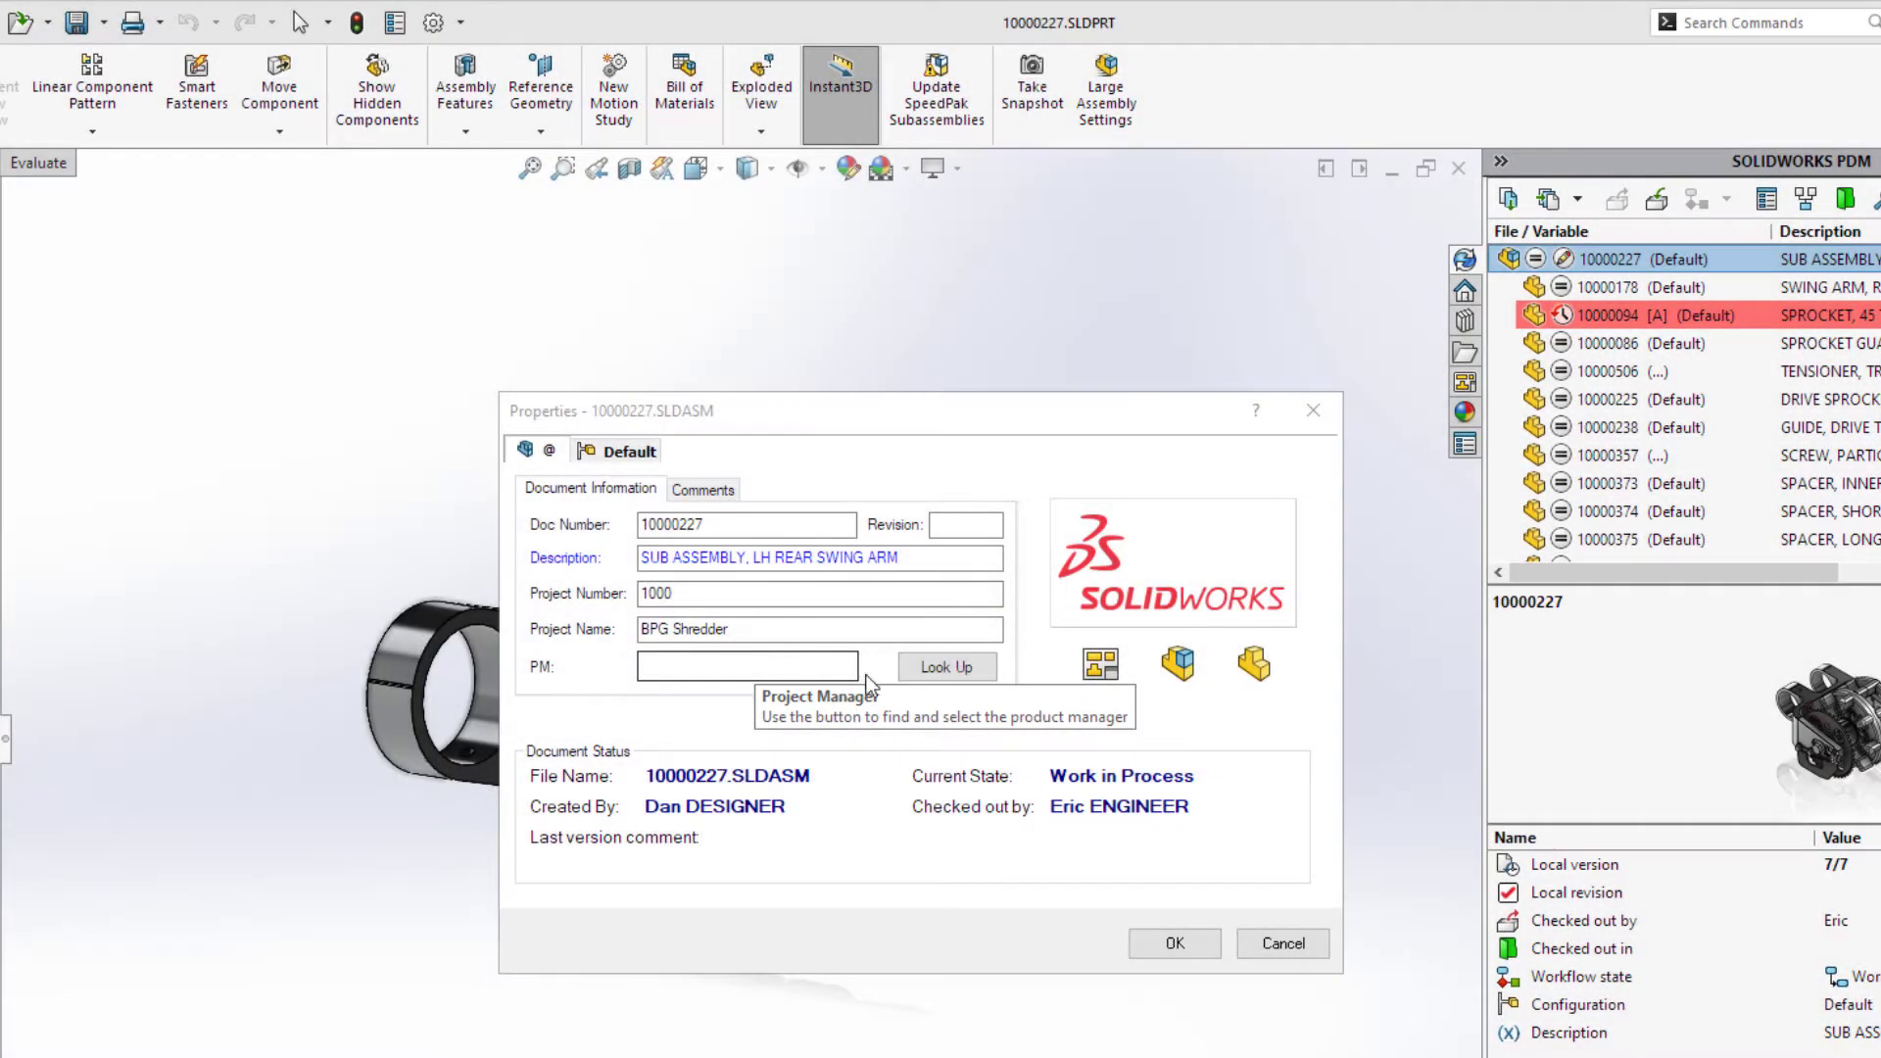
Step: Look up a vault user by login, assign them as project manager, and save the card
click(923, 672)
text(pe)
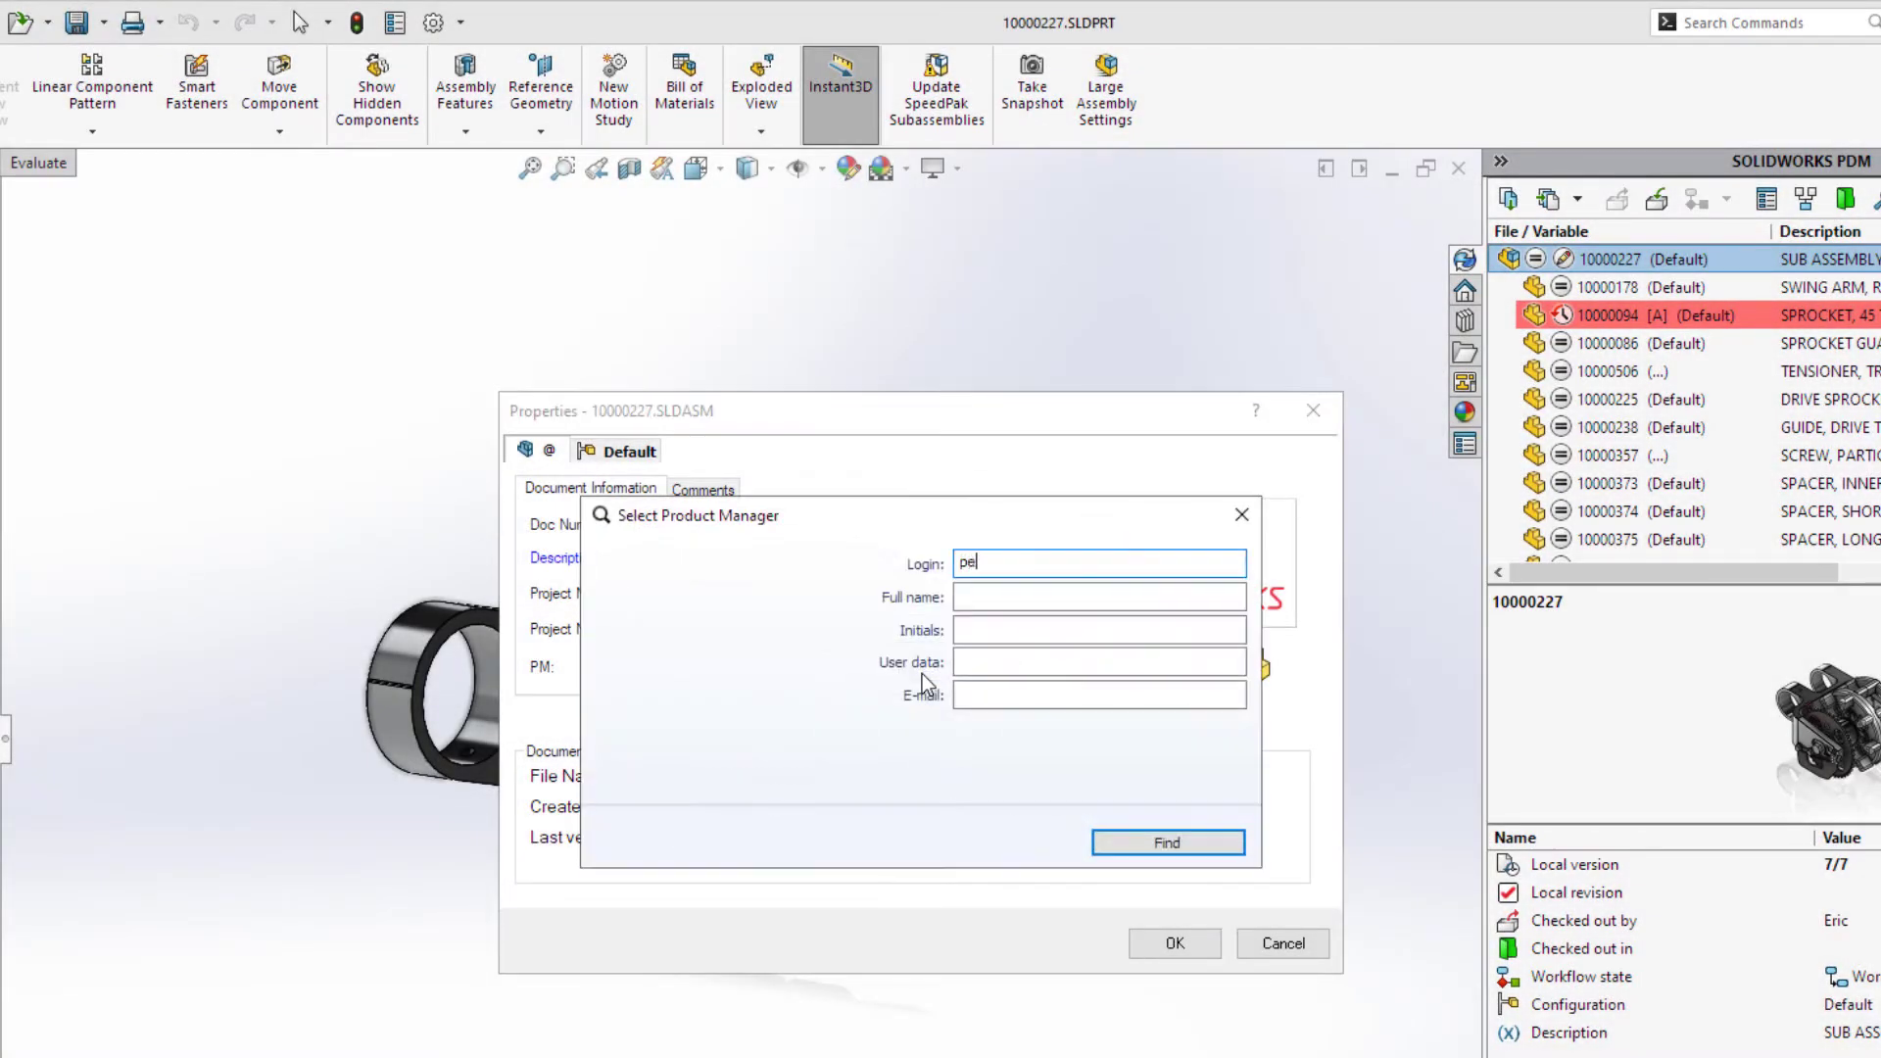
text(te)
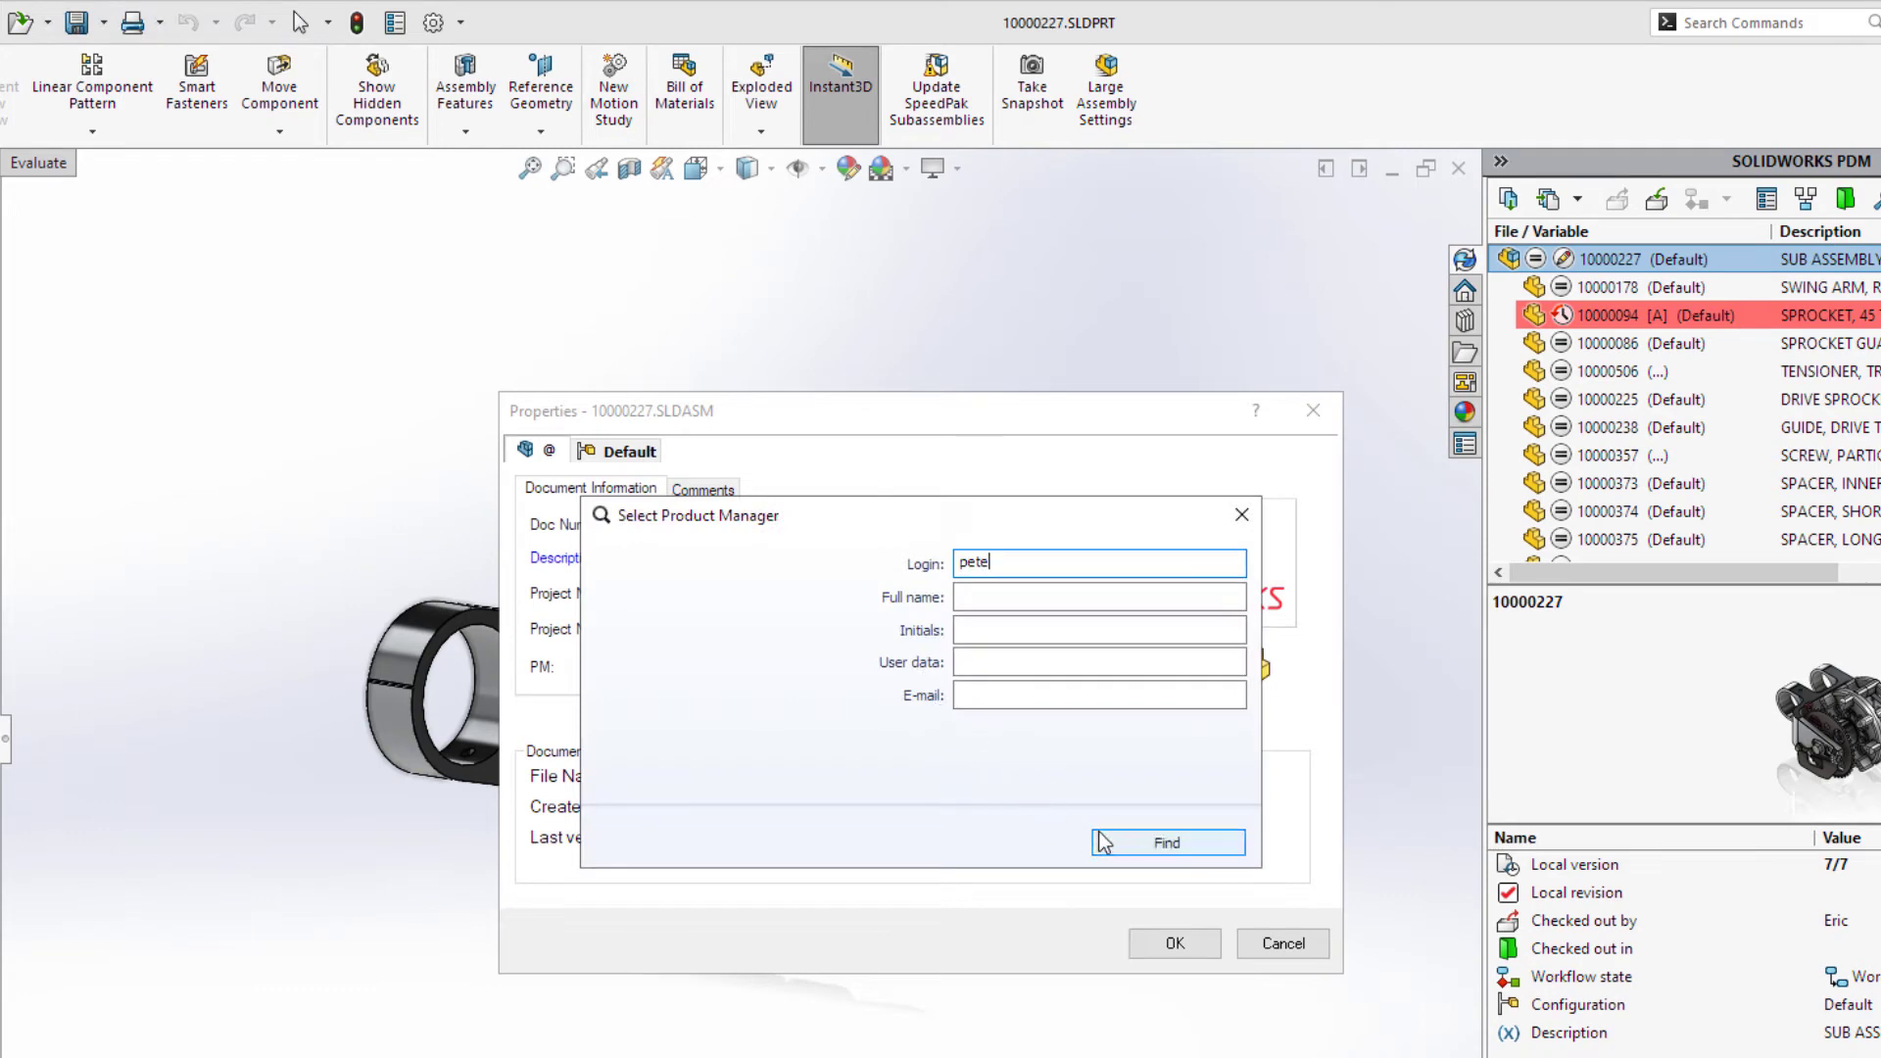
click(1167, 843)
click(1042, 939)
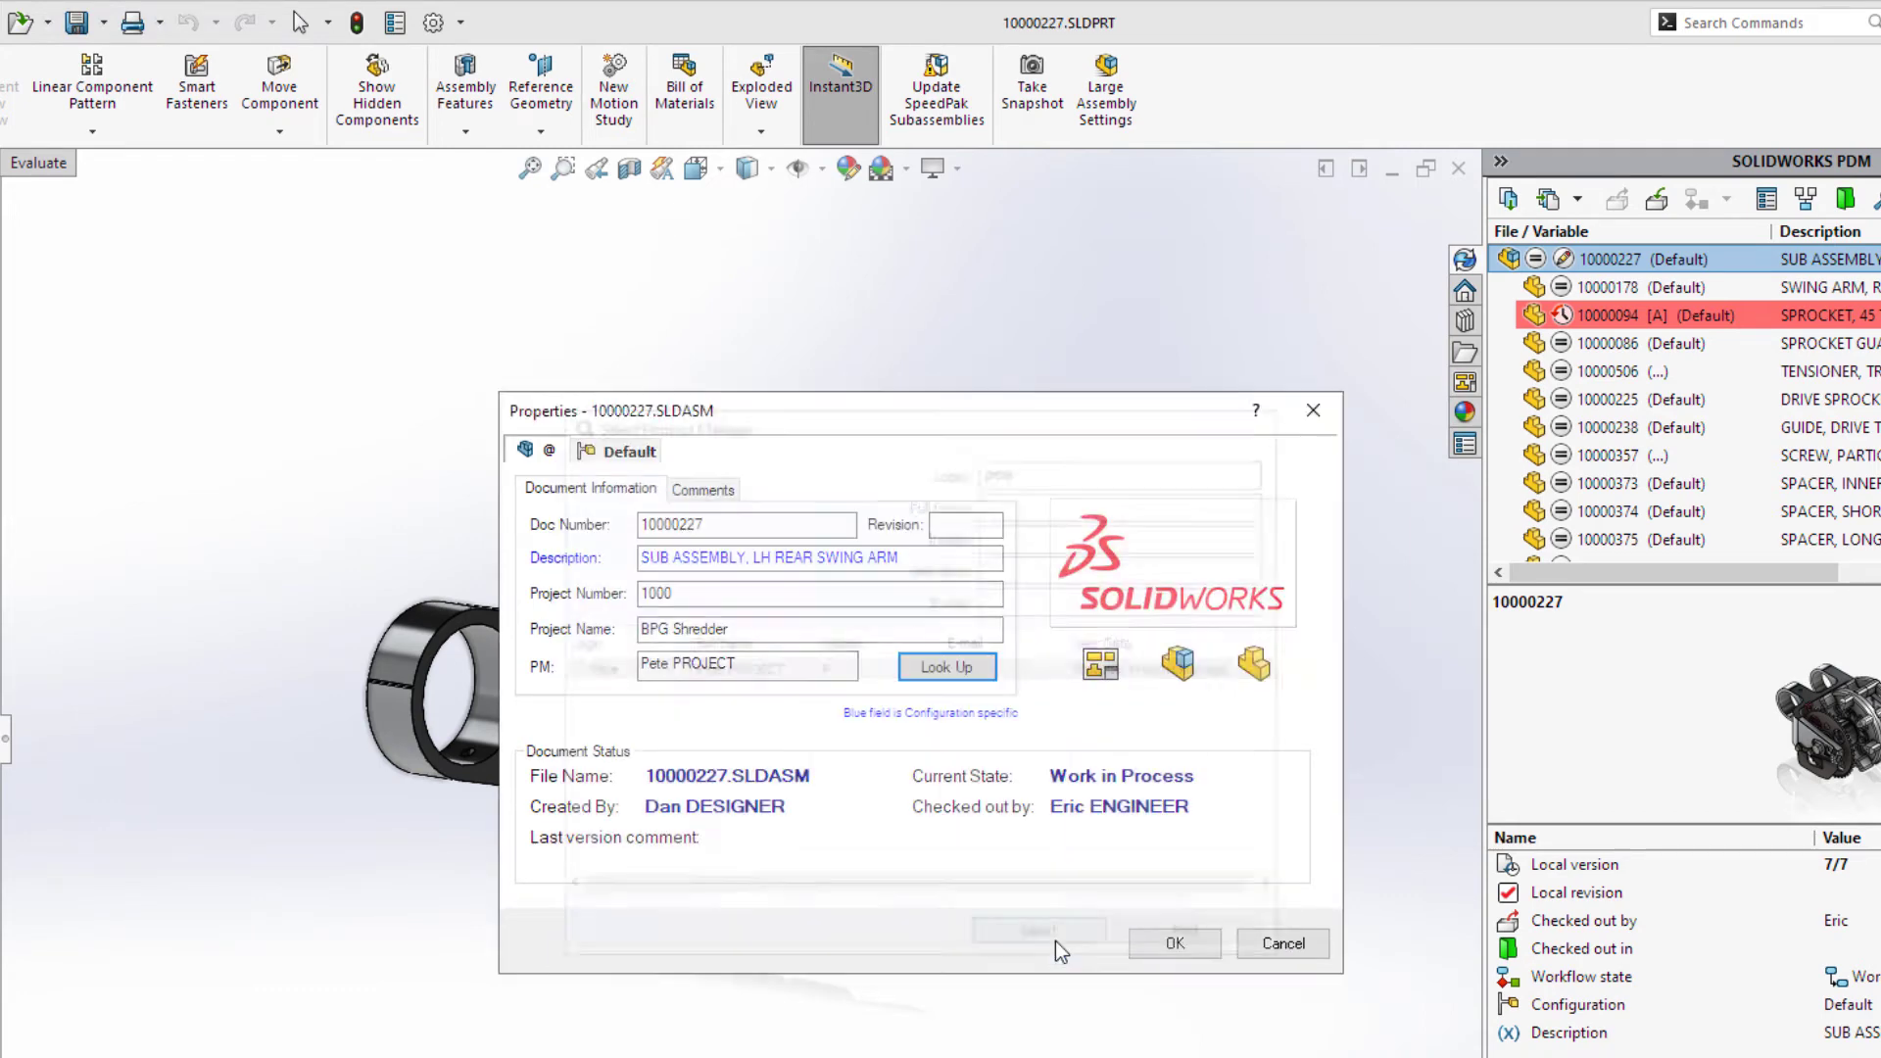
click(1137, 945)
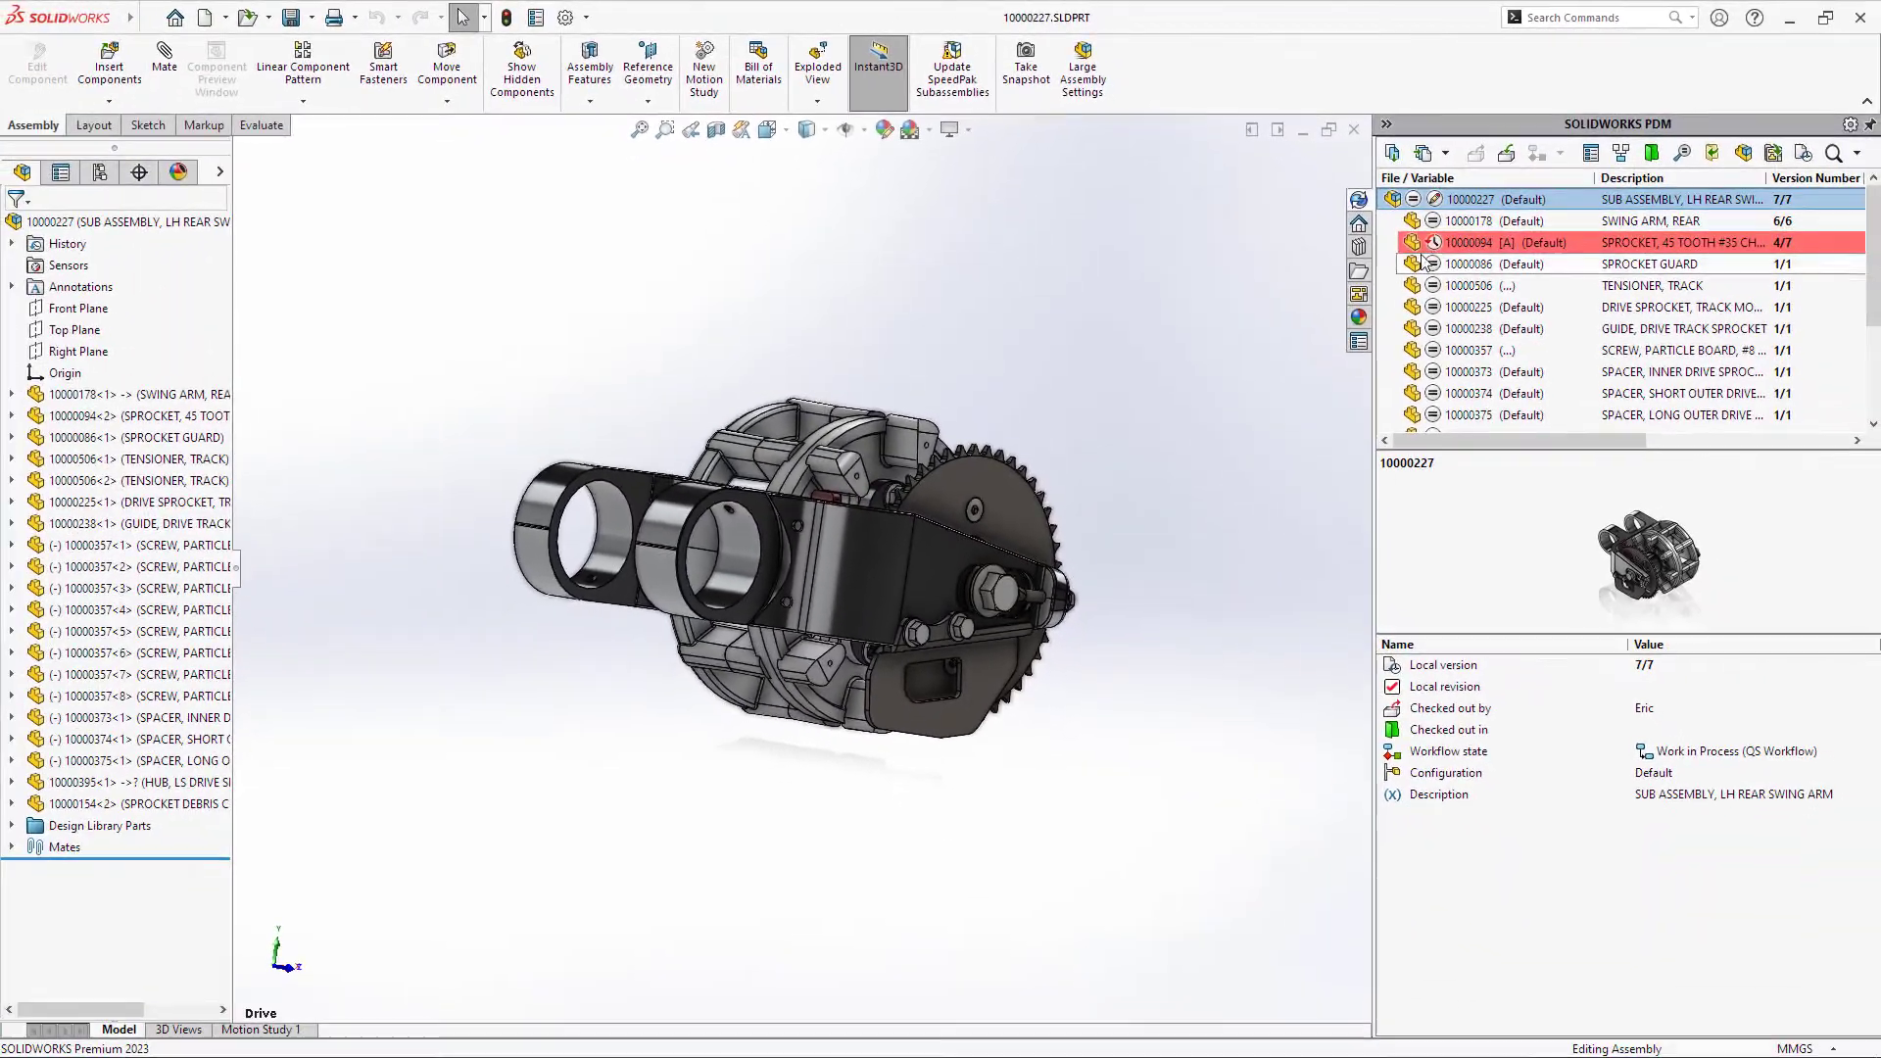
Step: Review the version history of the 45 tooth sprocket part 10000094
click(1615, 314)
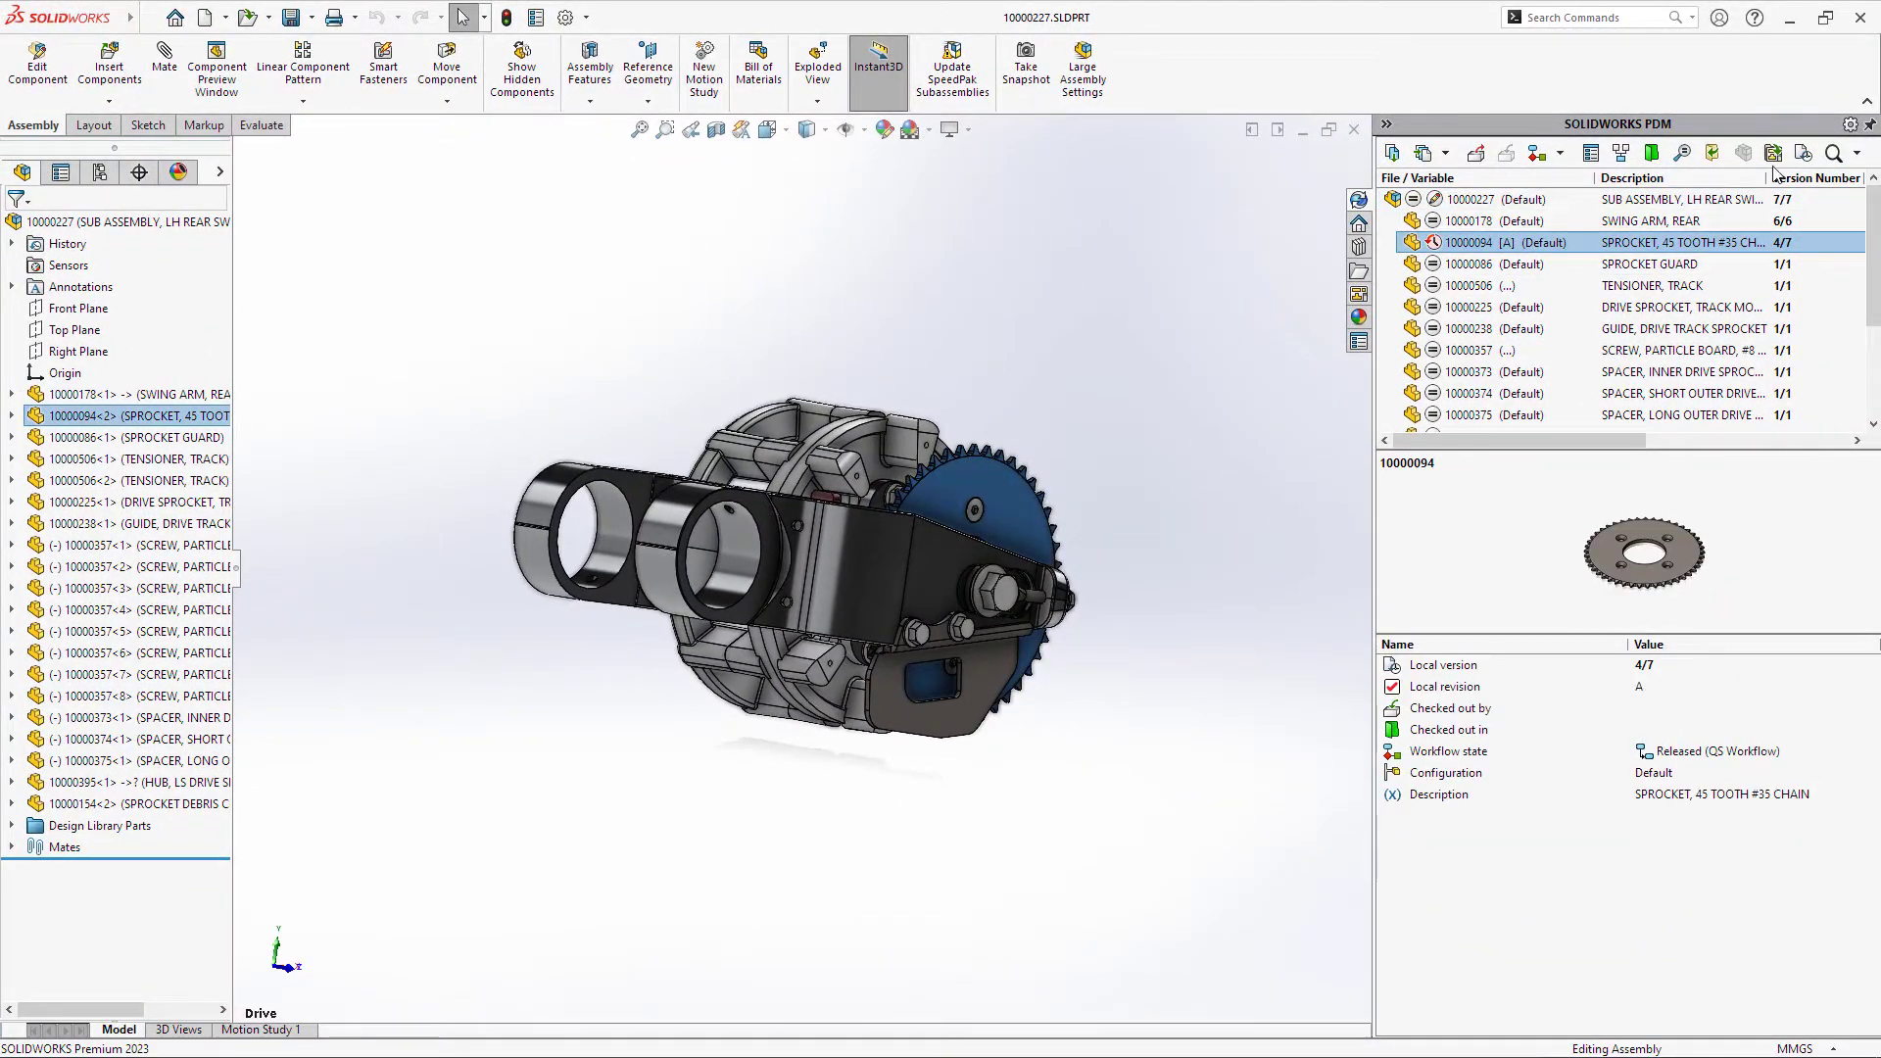
click(1803, 154)
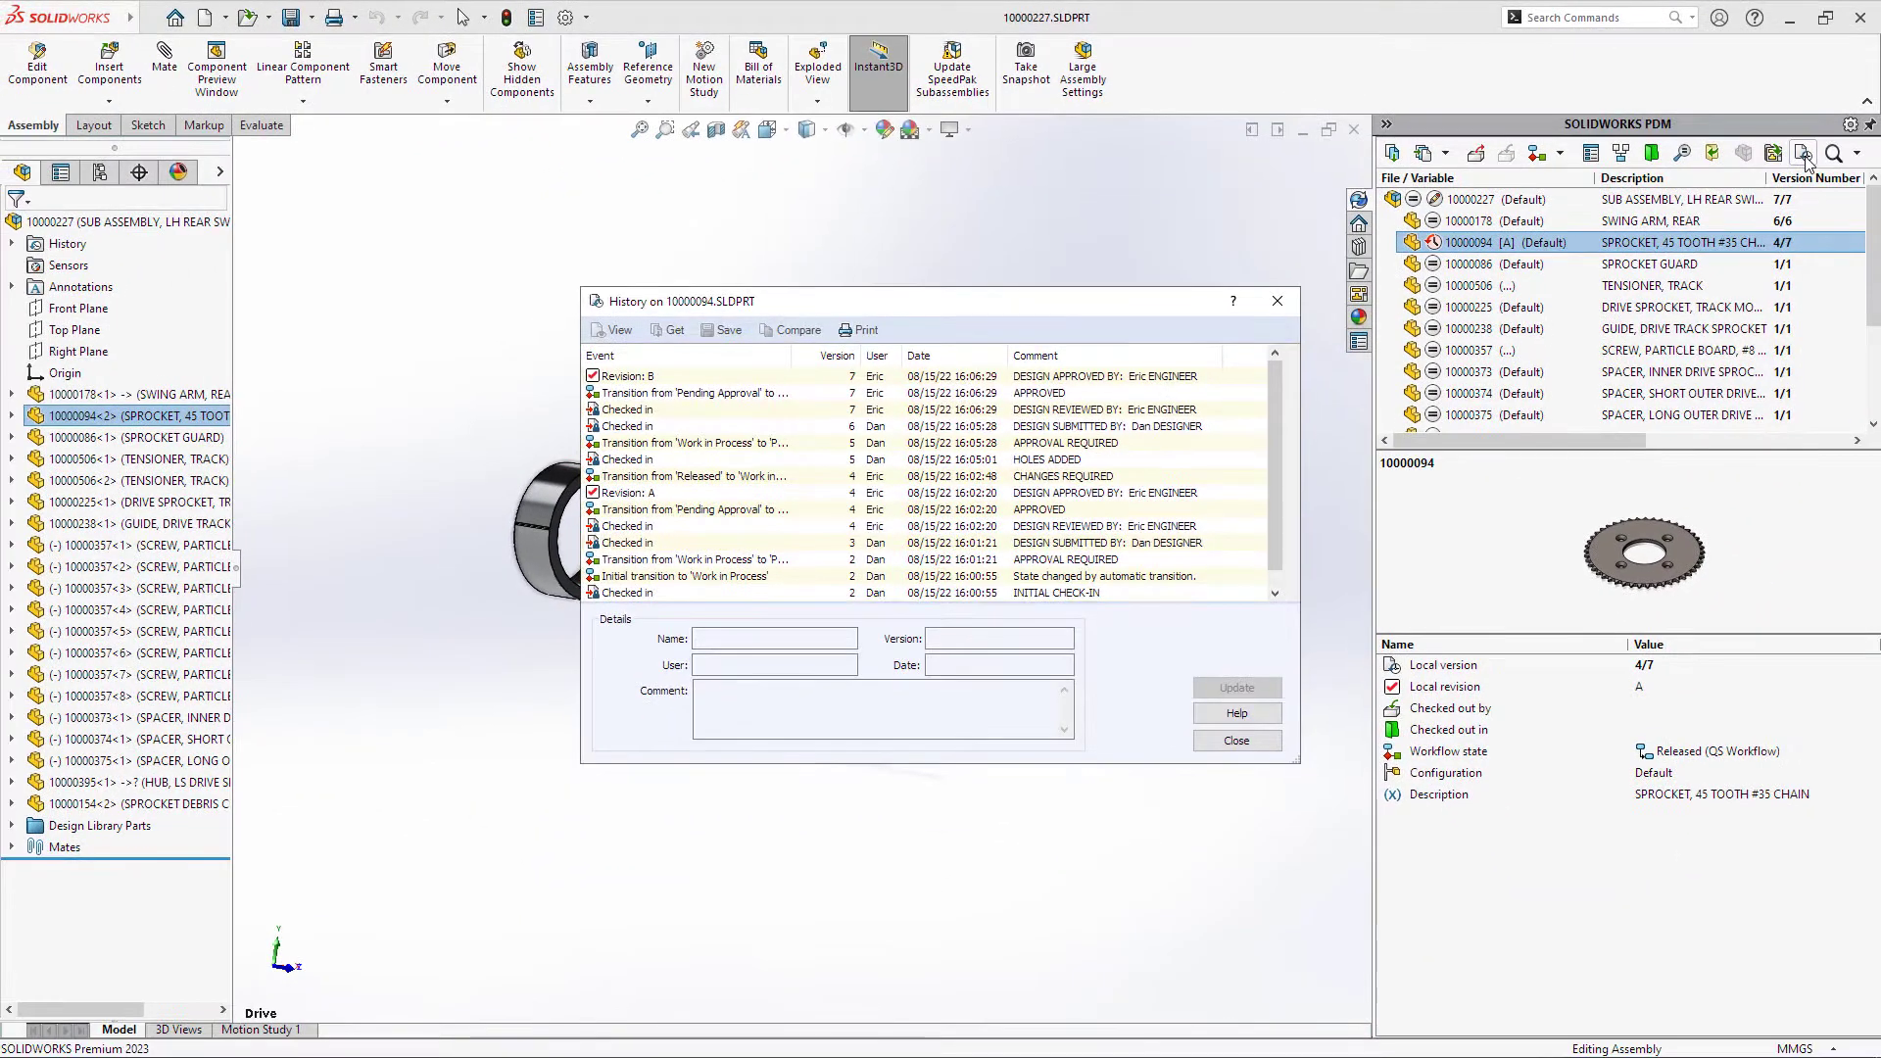
click(1236, 741)
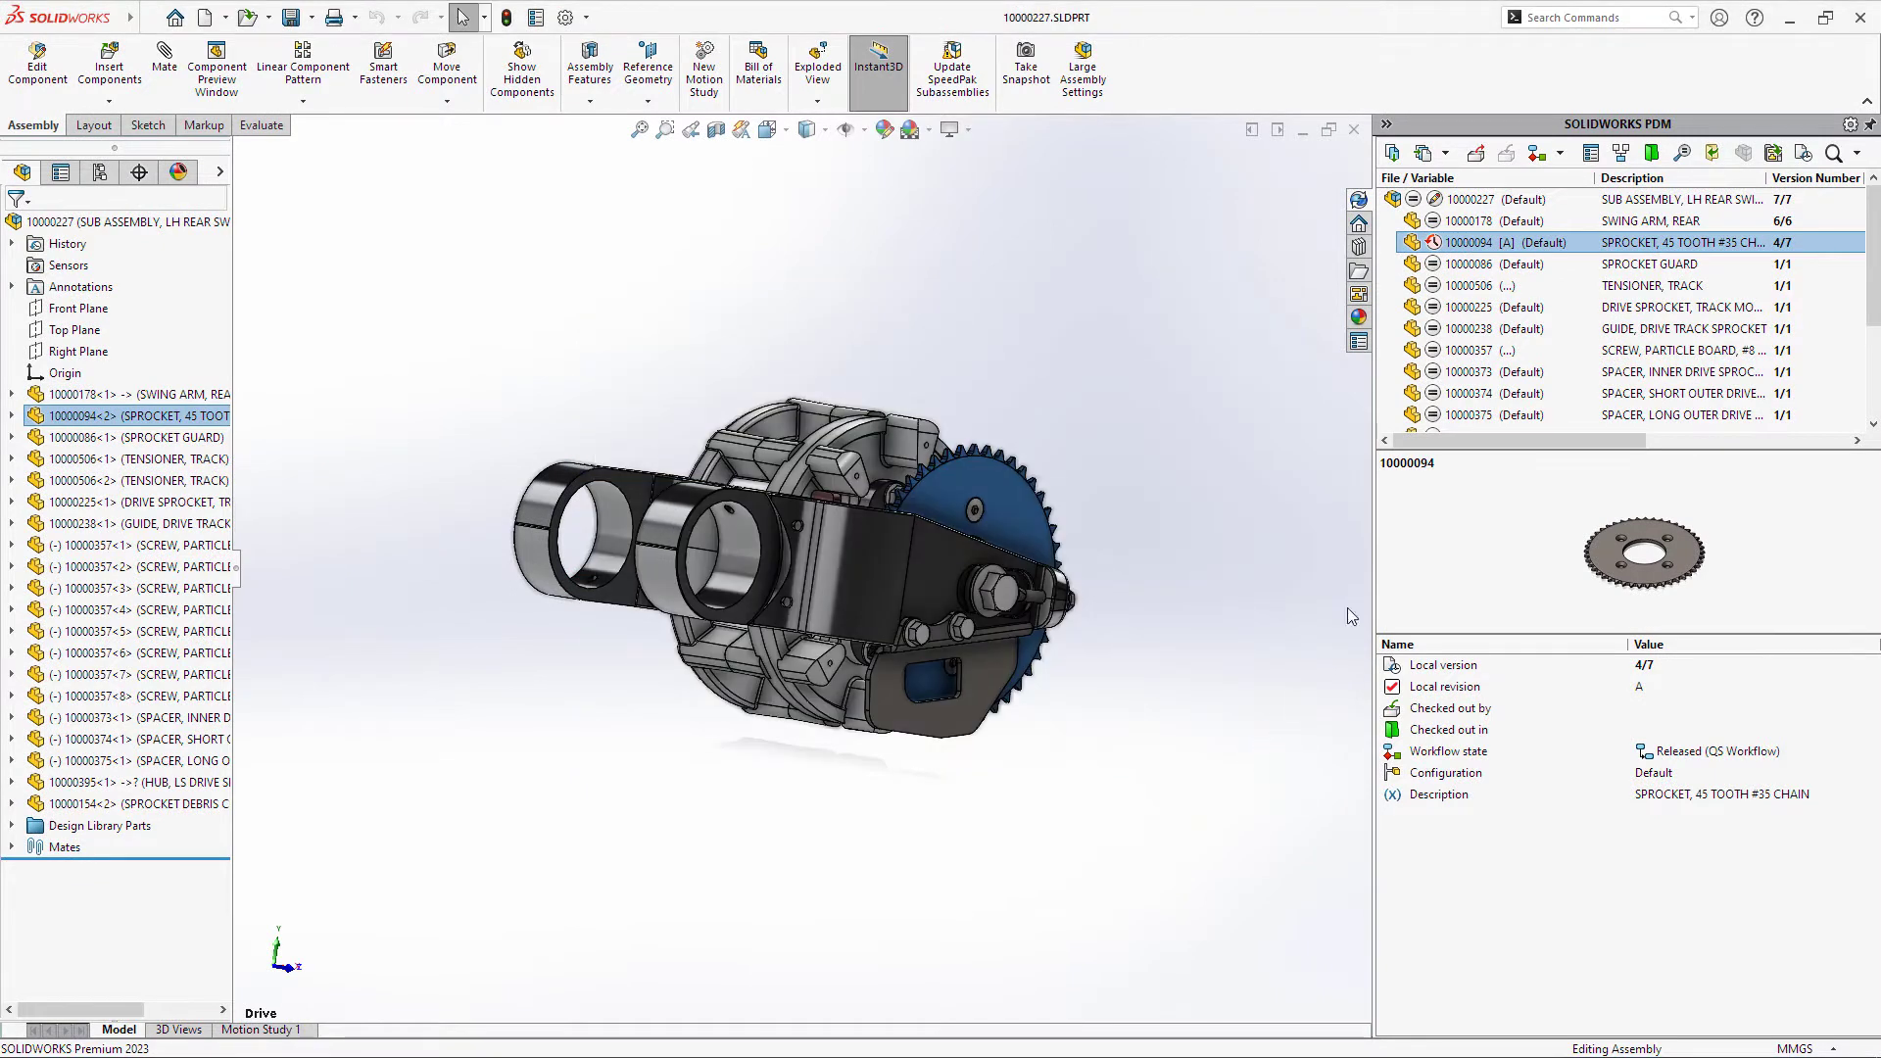
Step: Get version 7, revision B of the sprocket part from the vault
right_click(1415, 251)
click(1457, 430)
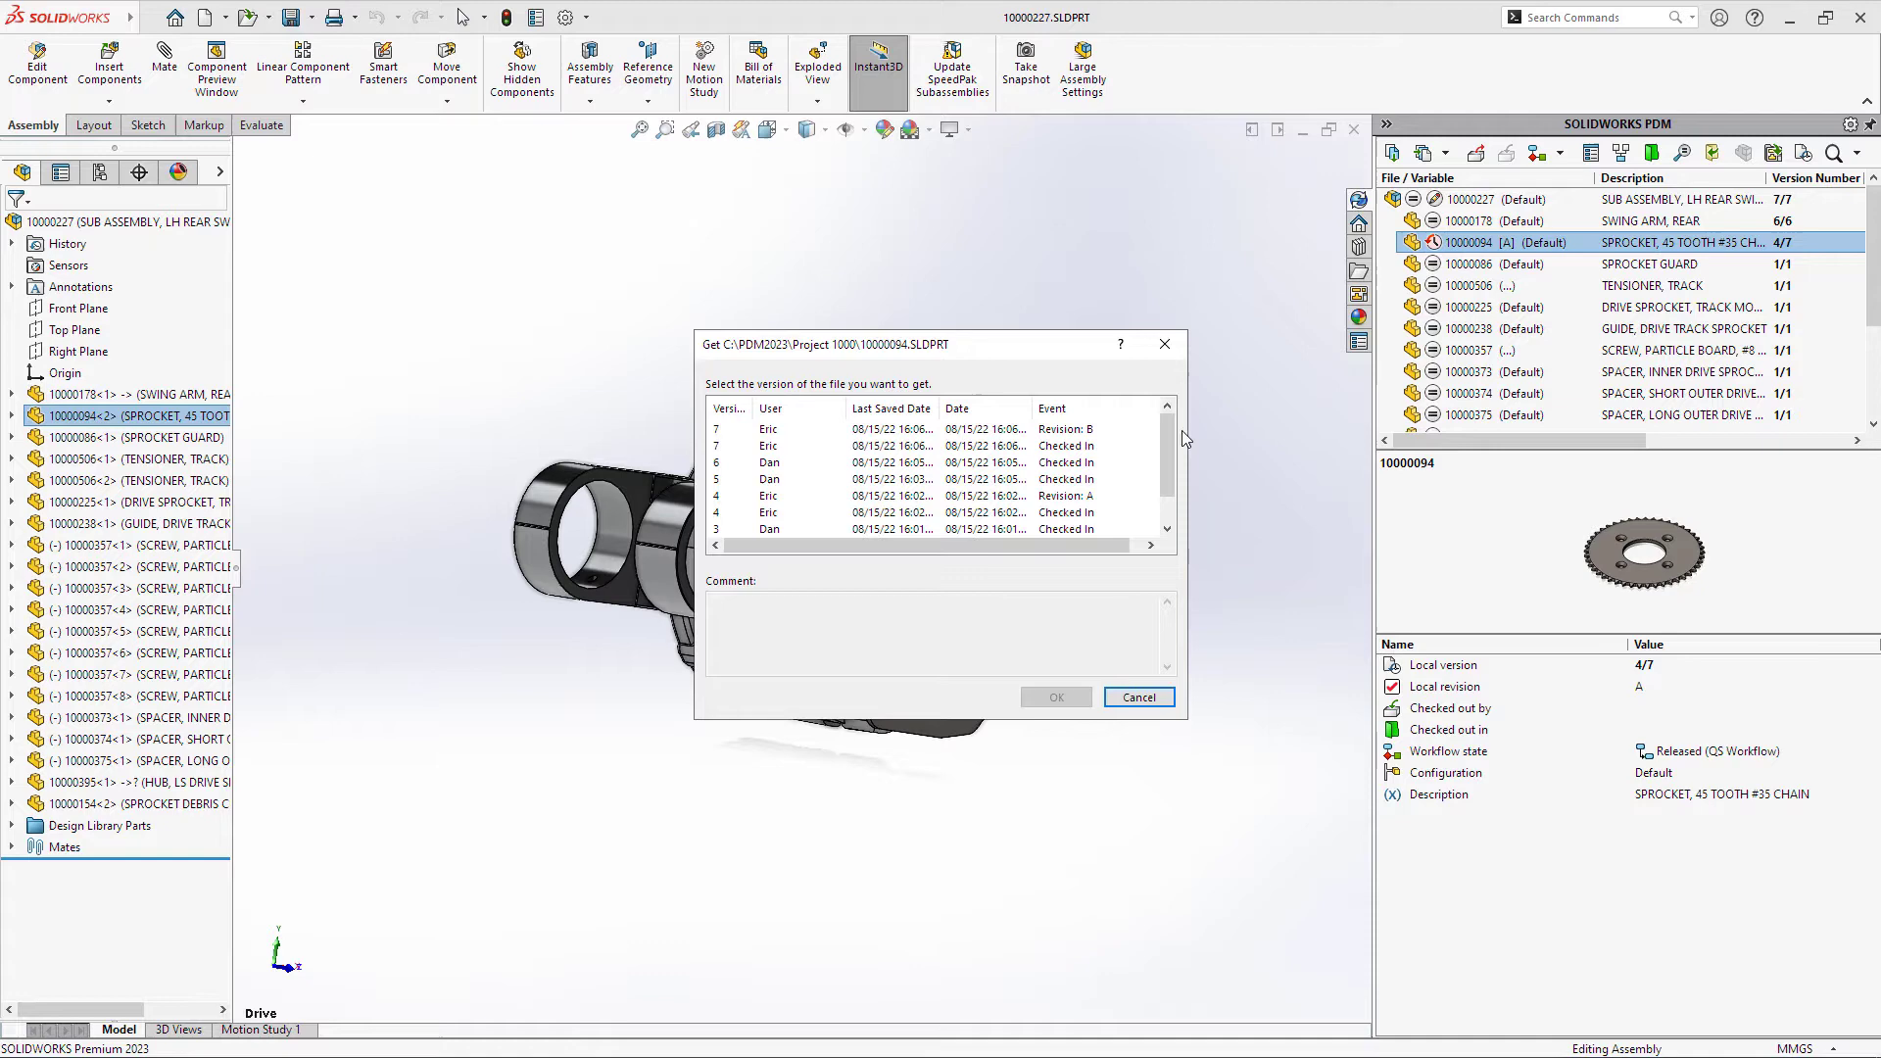
click(1133, 431)
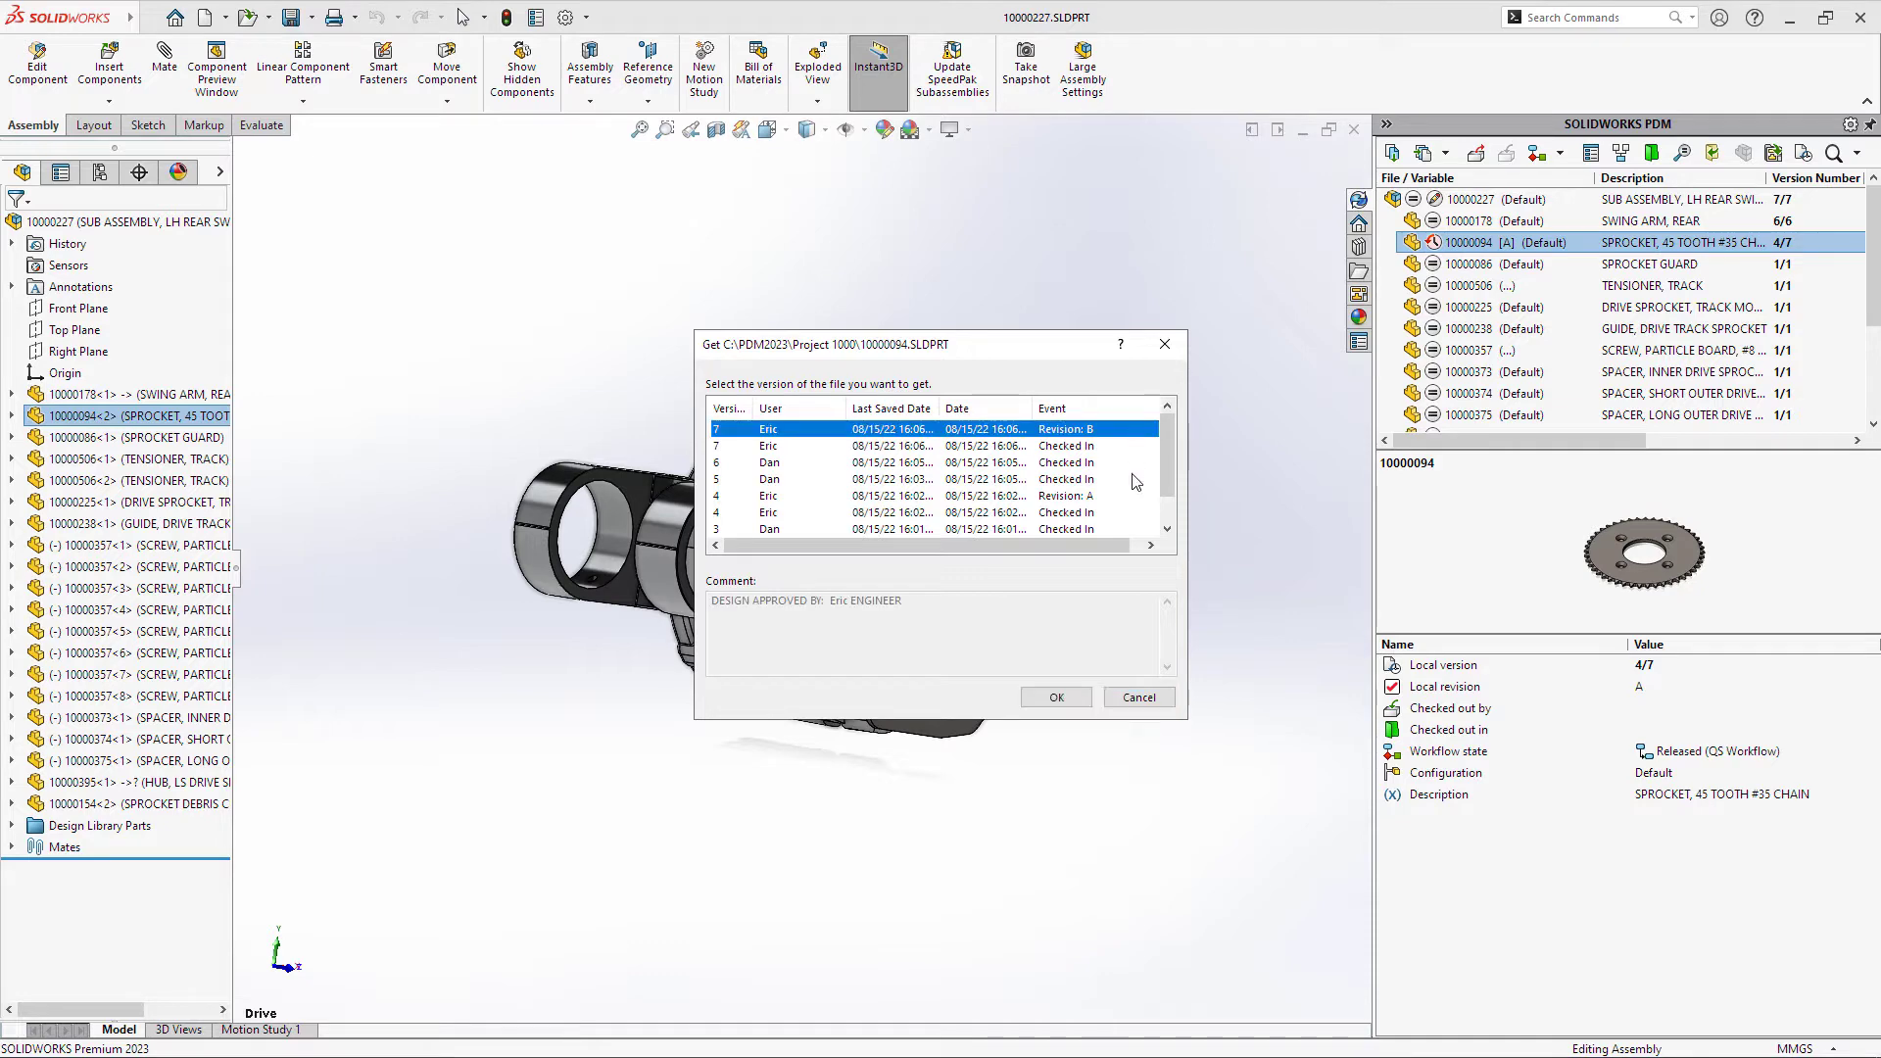
click(1074, 699)
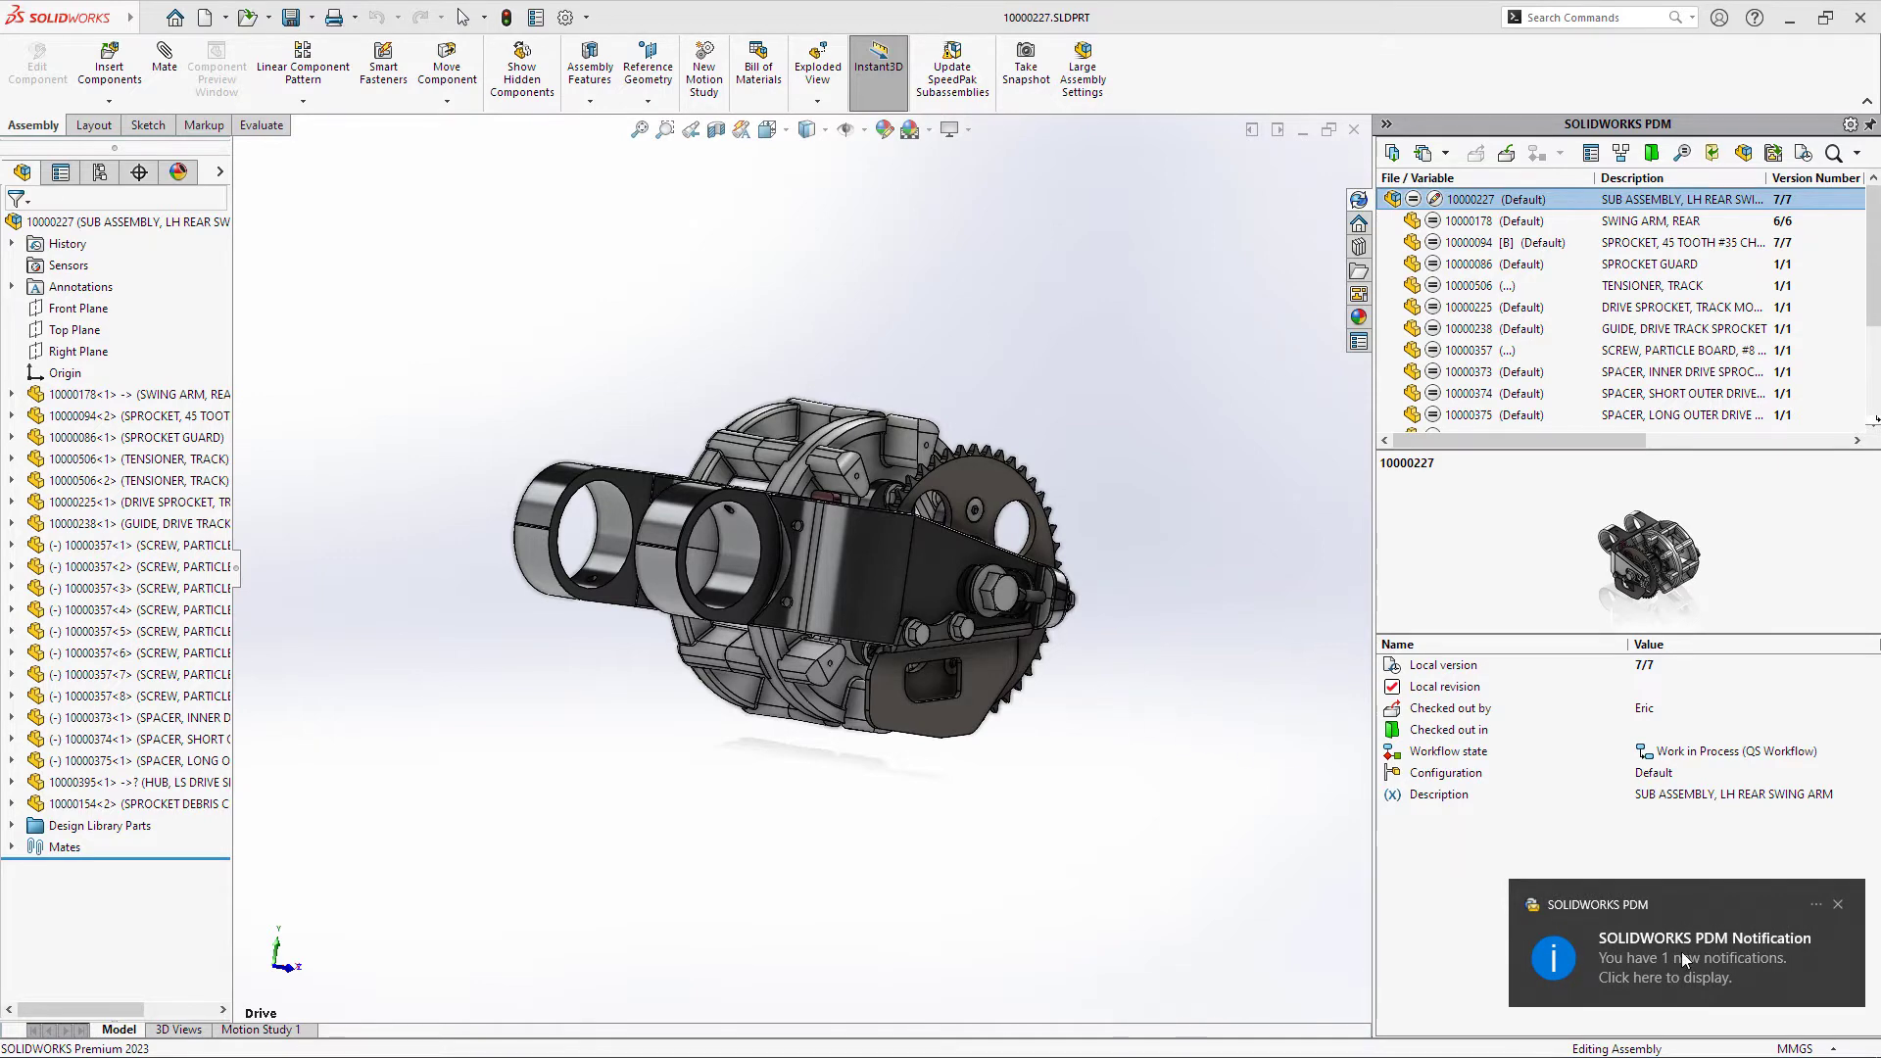
Step: Read the new SOLIDWORKS PDM notification
click(1707, 966)
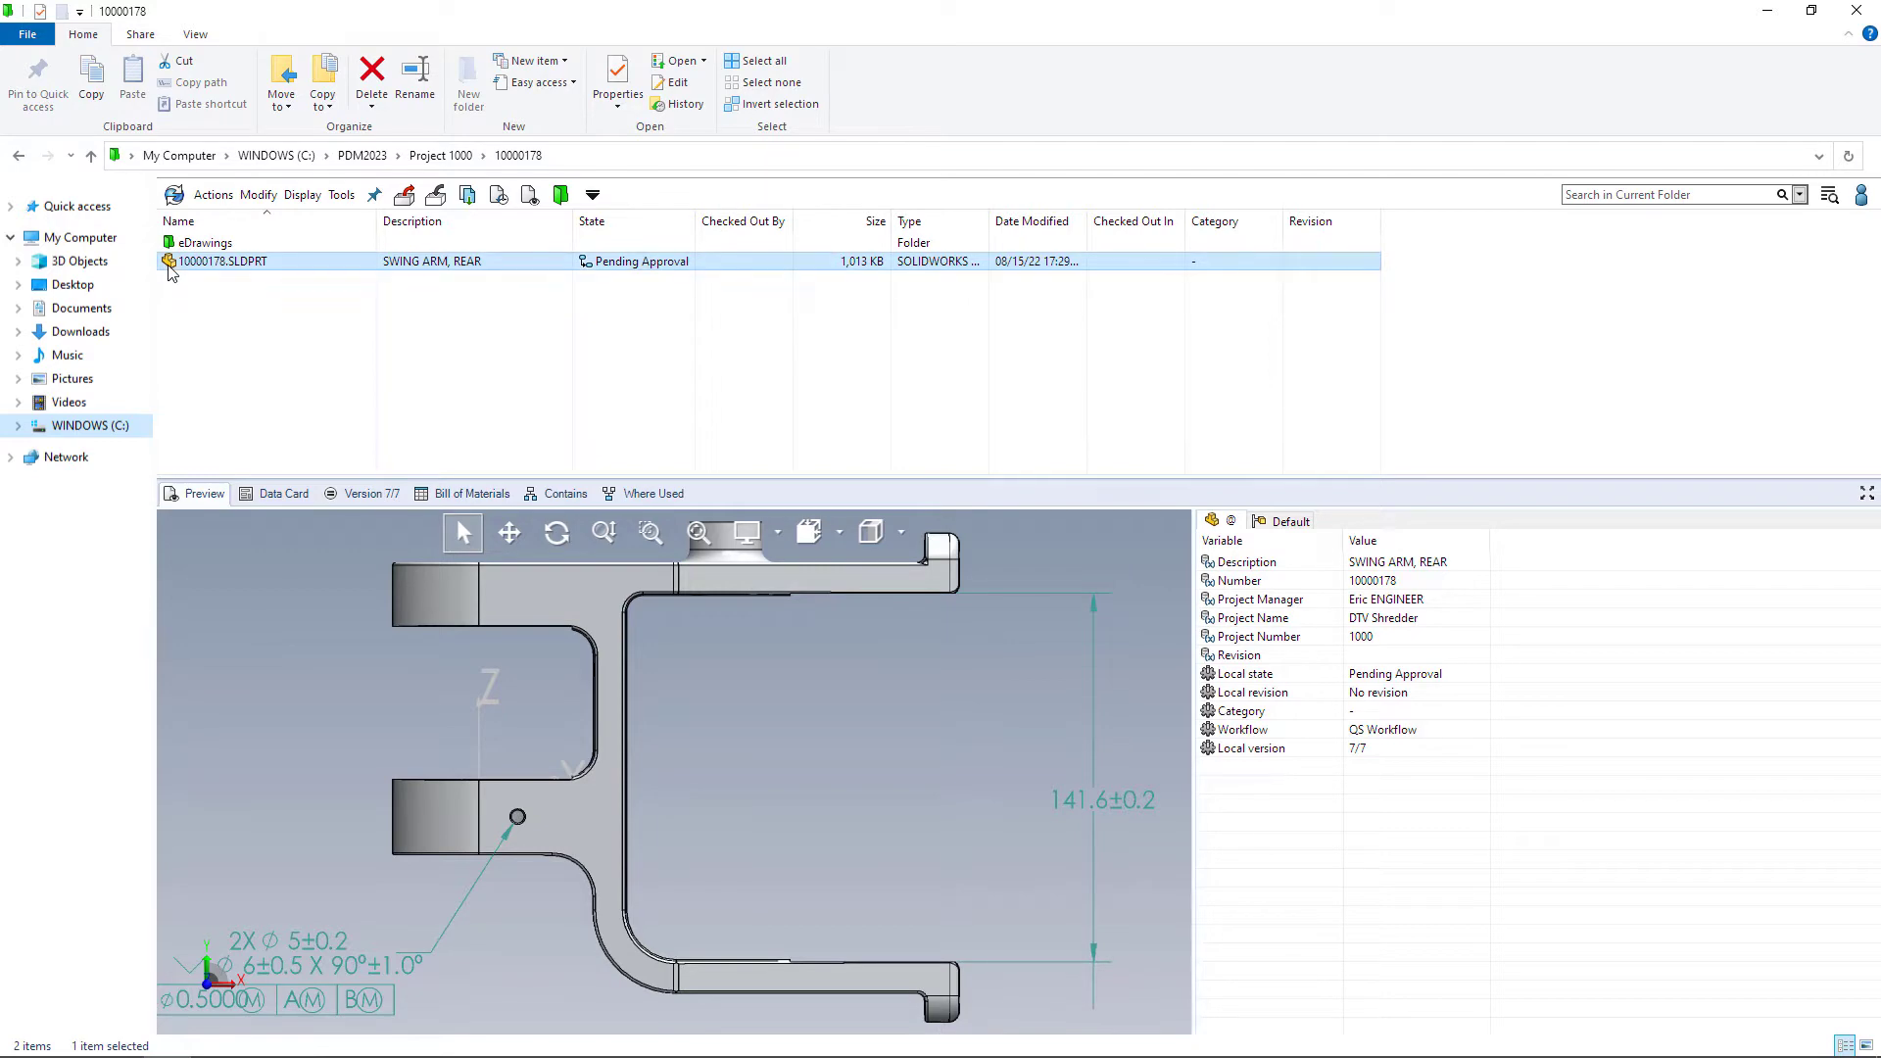
Step: Create a STEP 242 copy of swing arm part 10000178
right_click(172, 265)
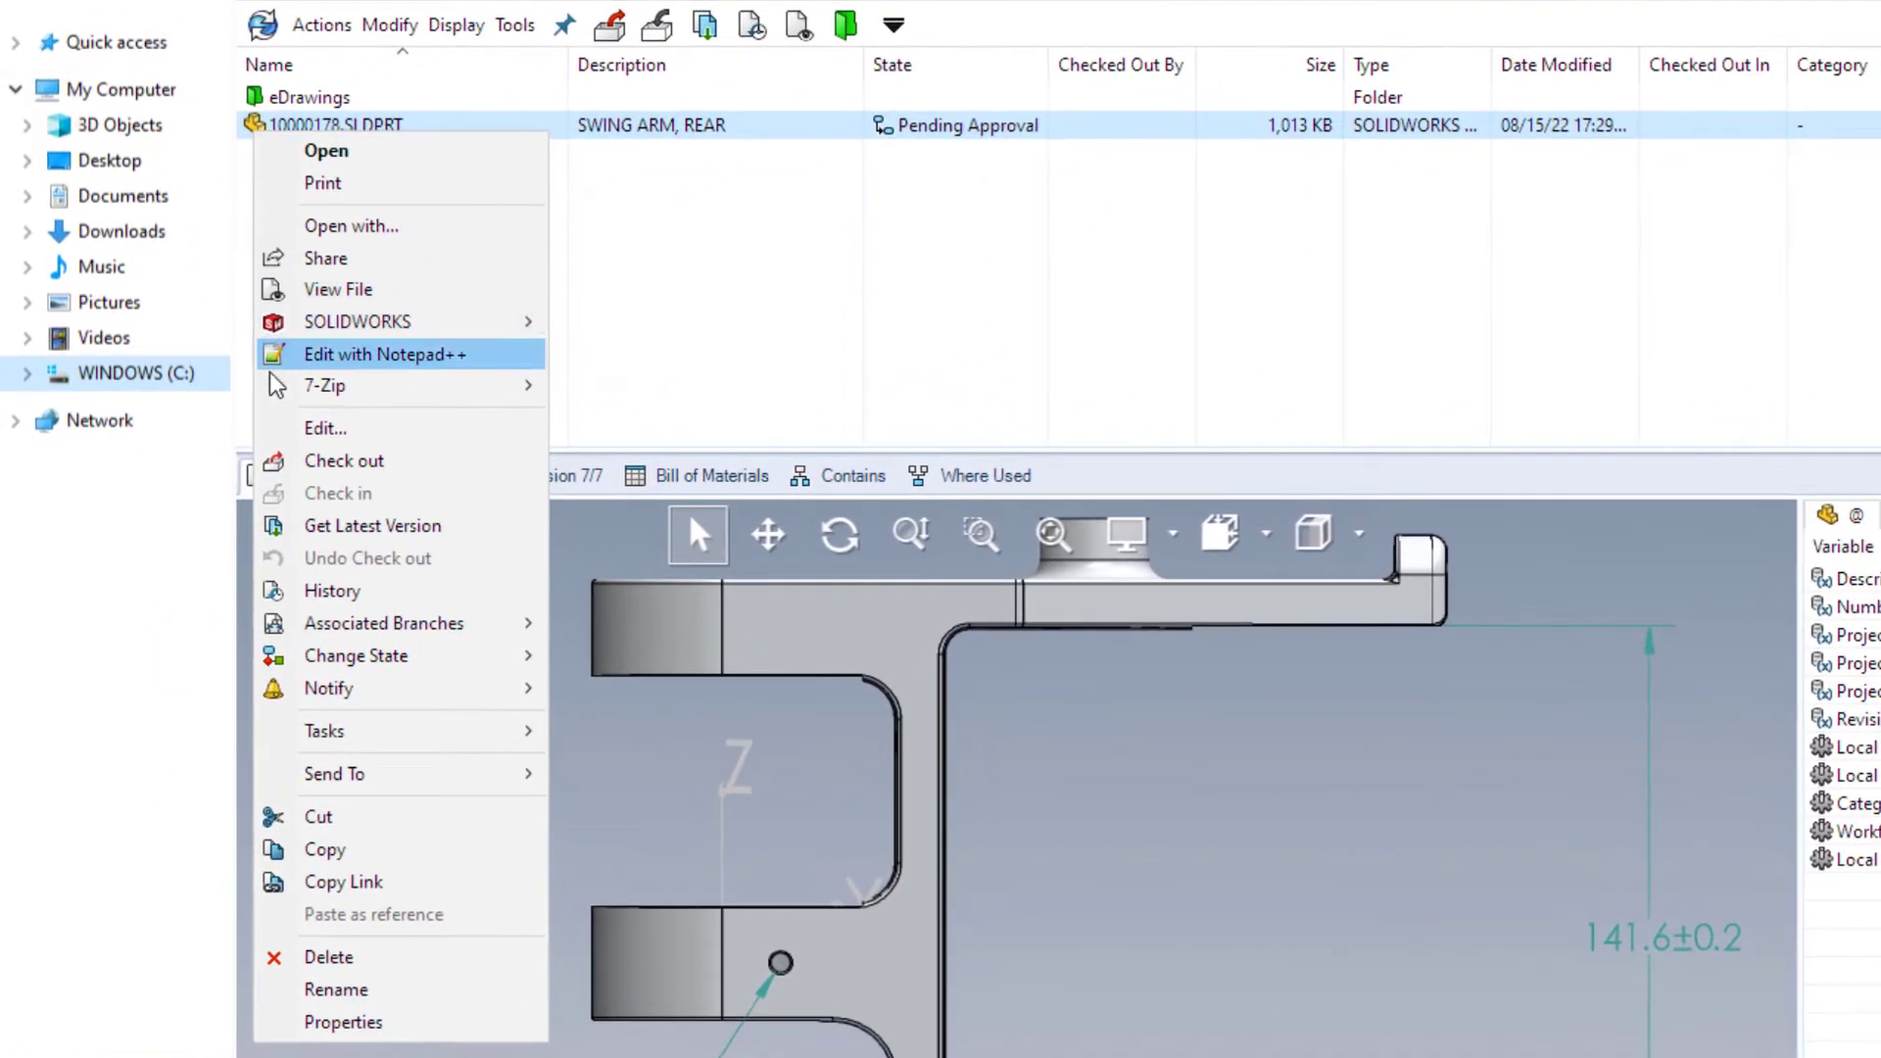
mouse_move(270, 727)
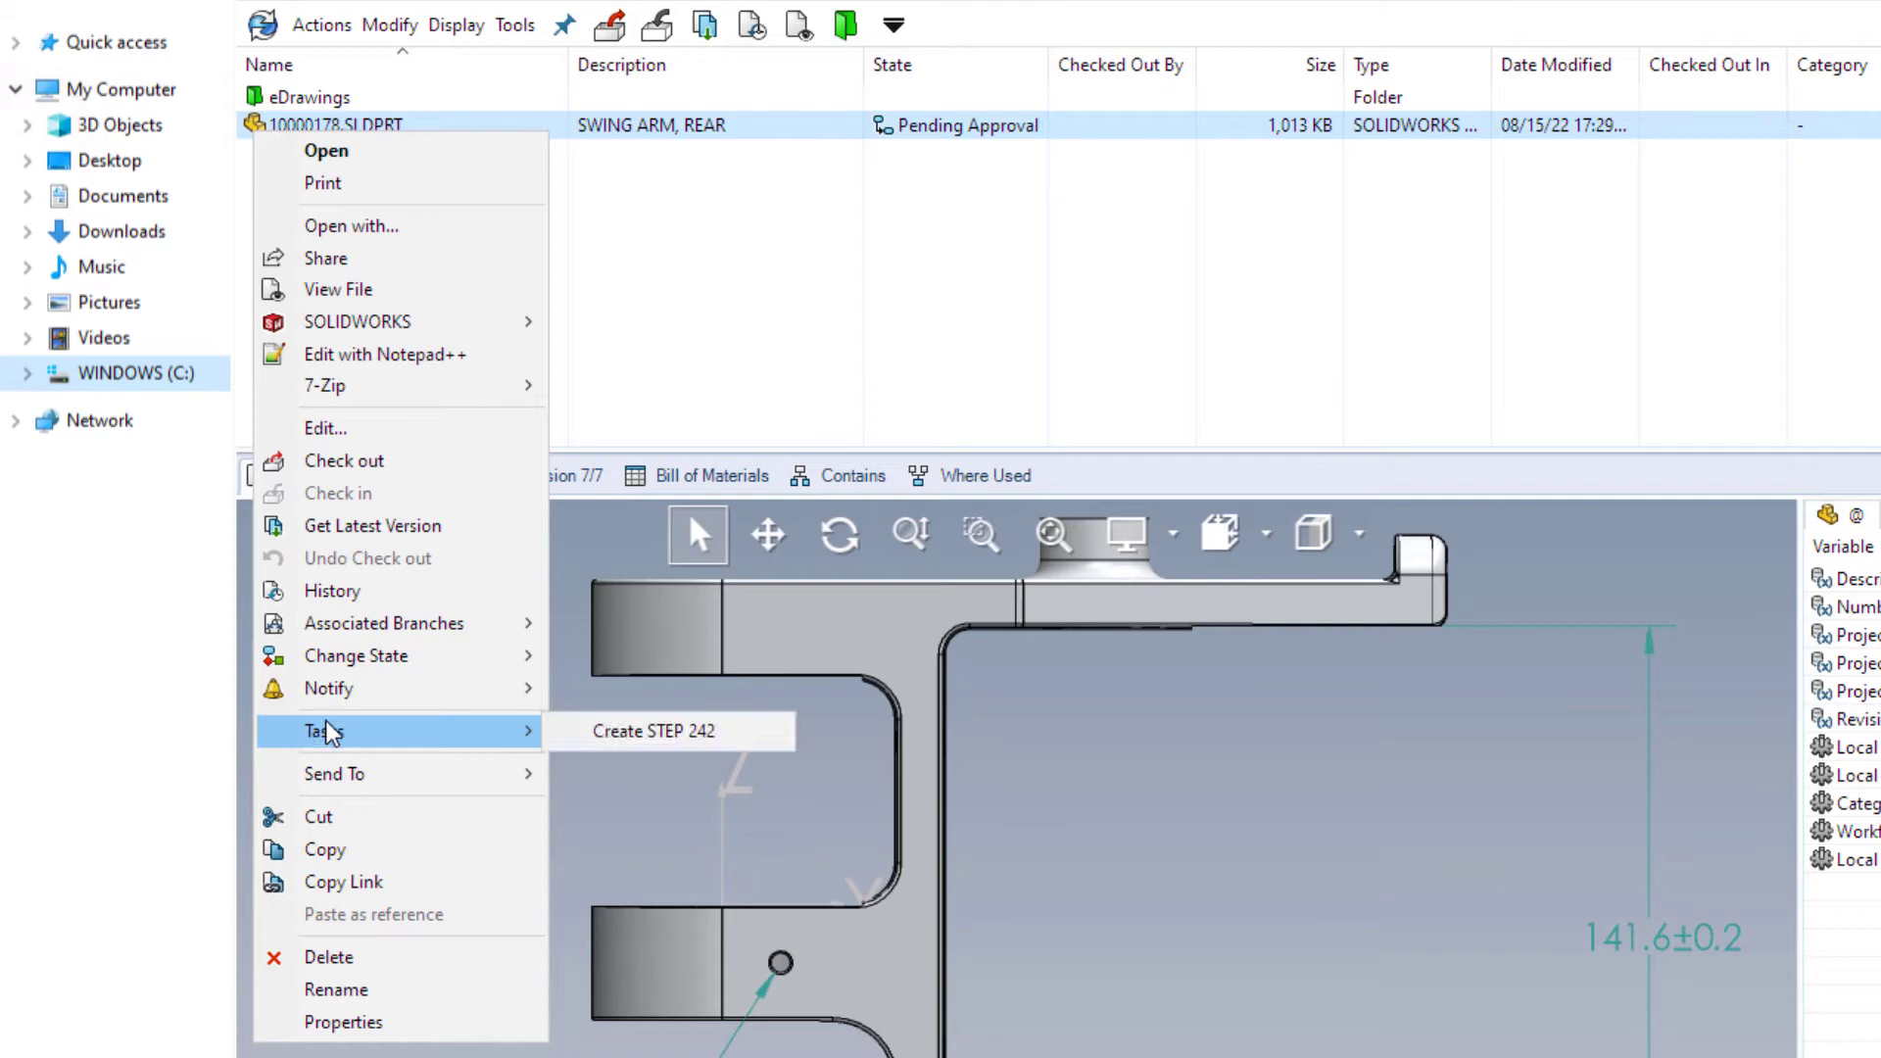
click(565, 737)
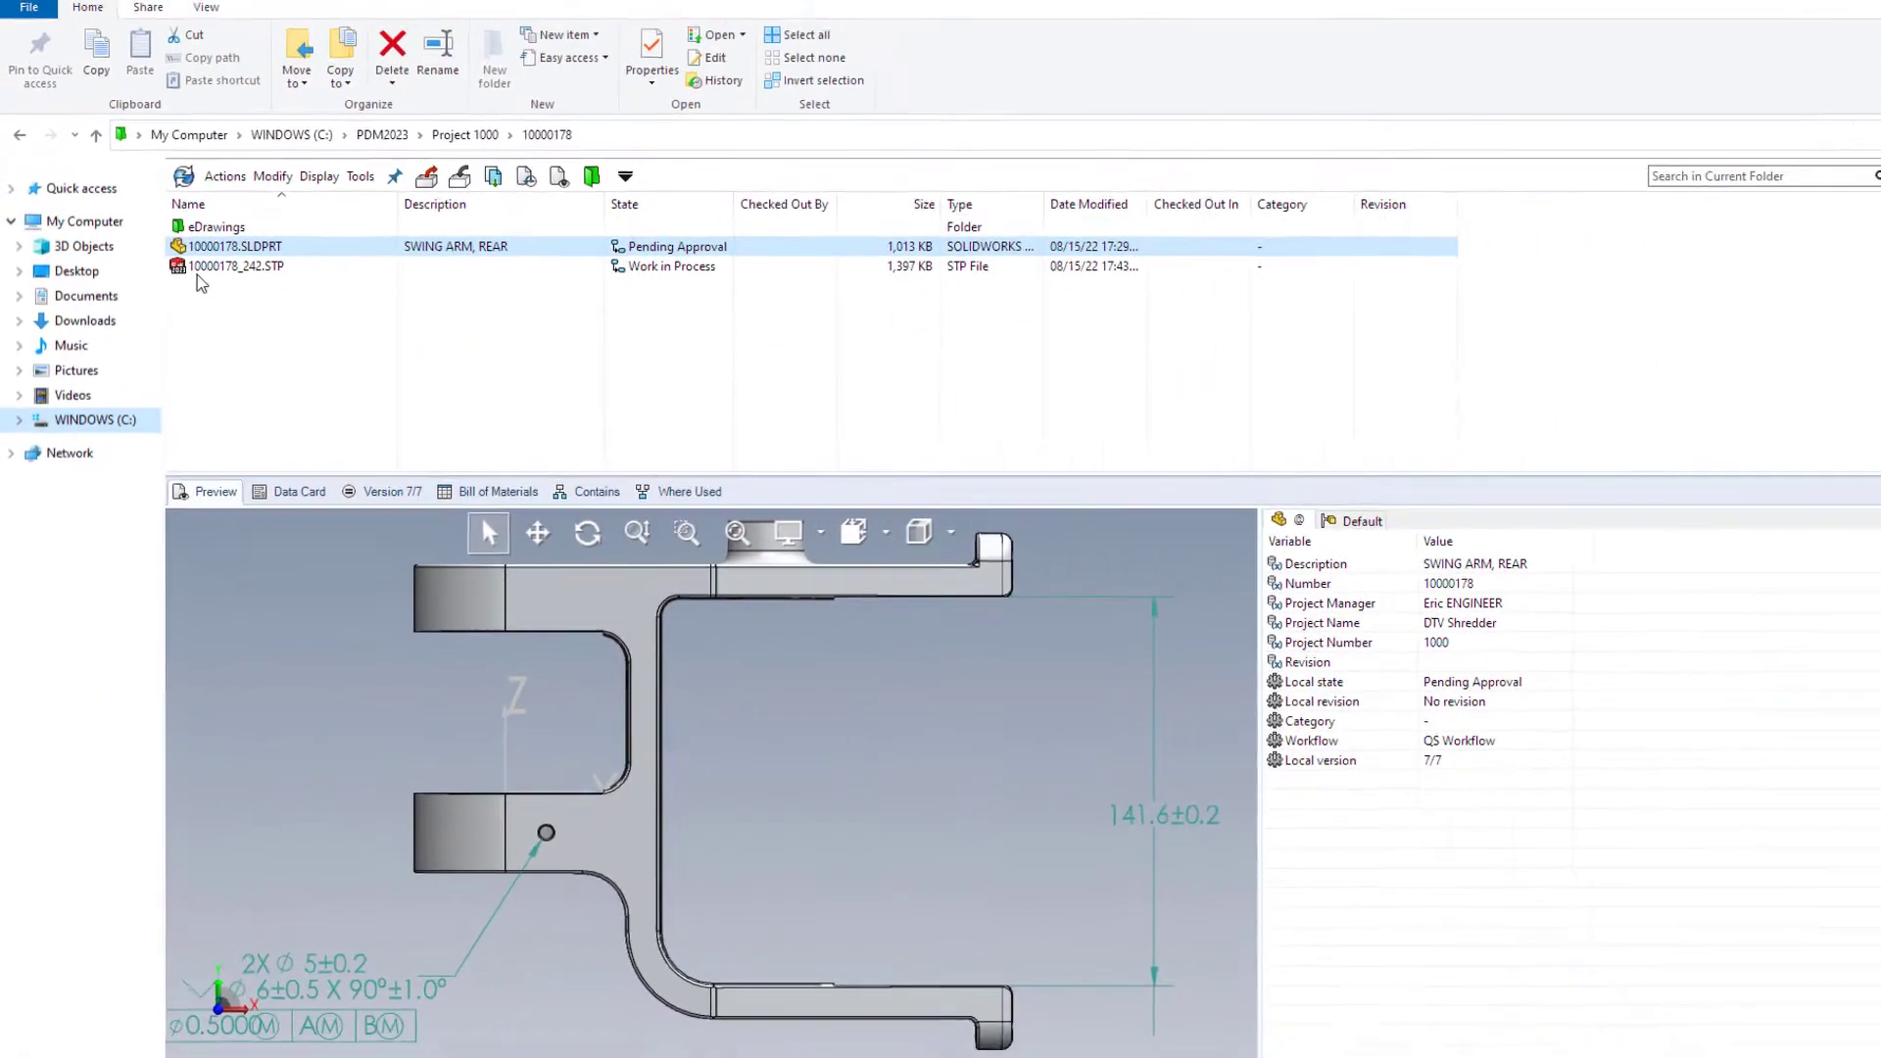
Step: Preview 10000178.html from the eDrawings folder and set the model to the Isometric view
double_click(177, 226)
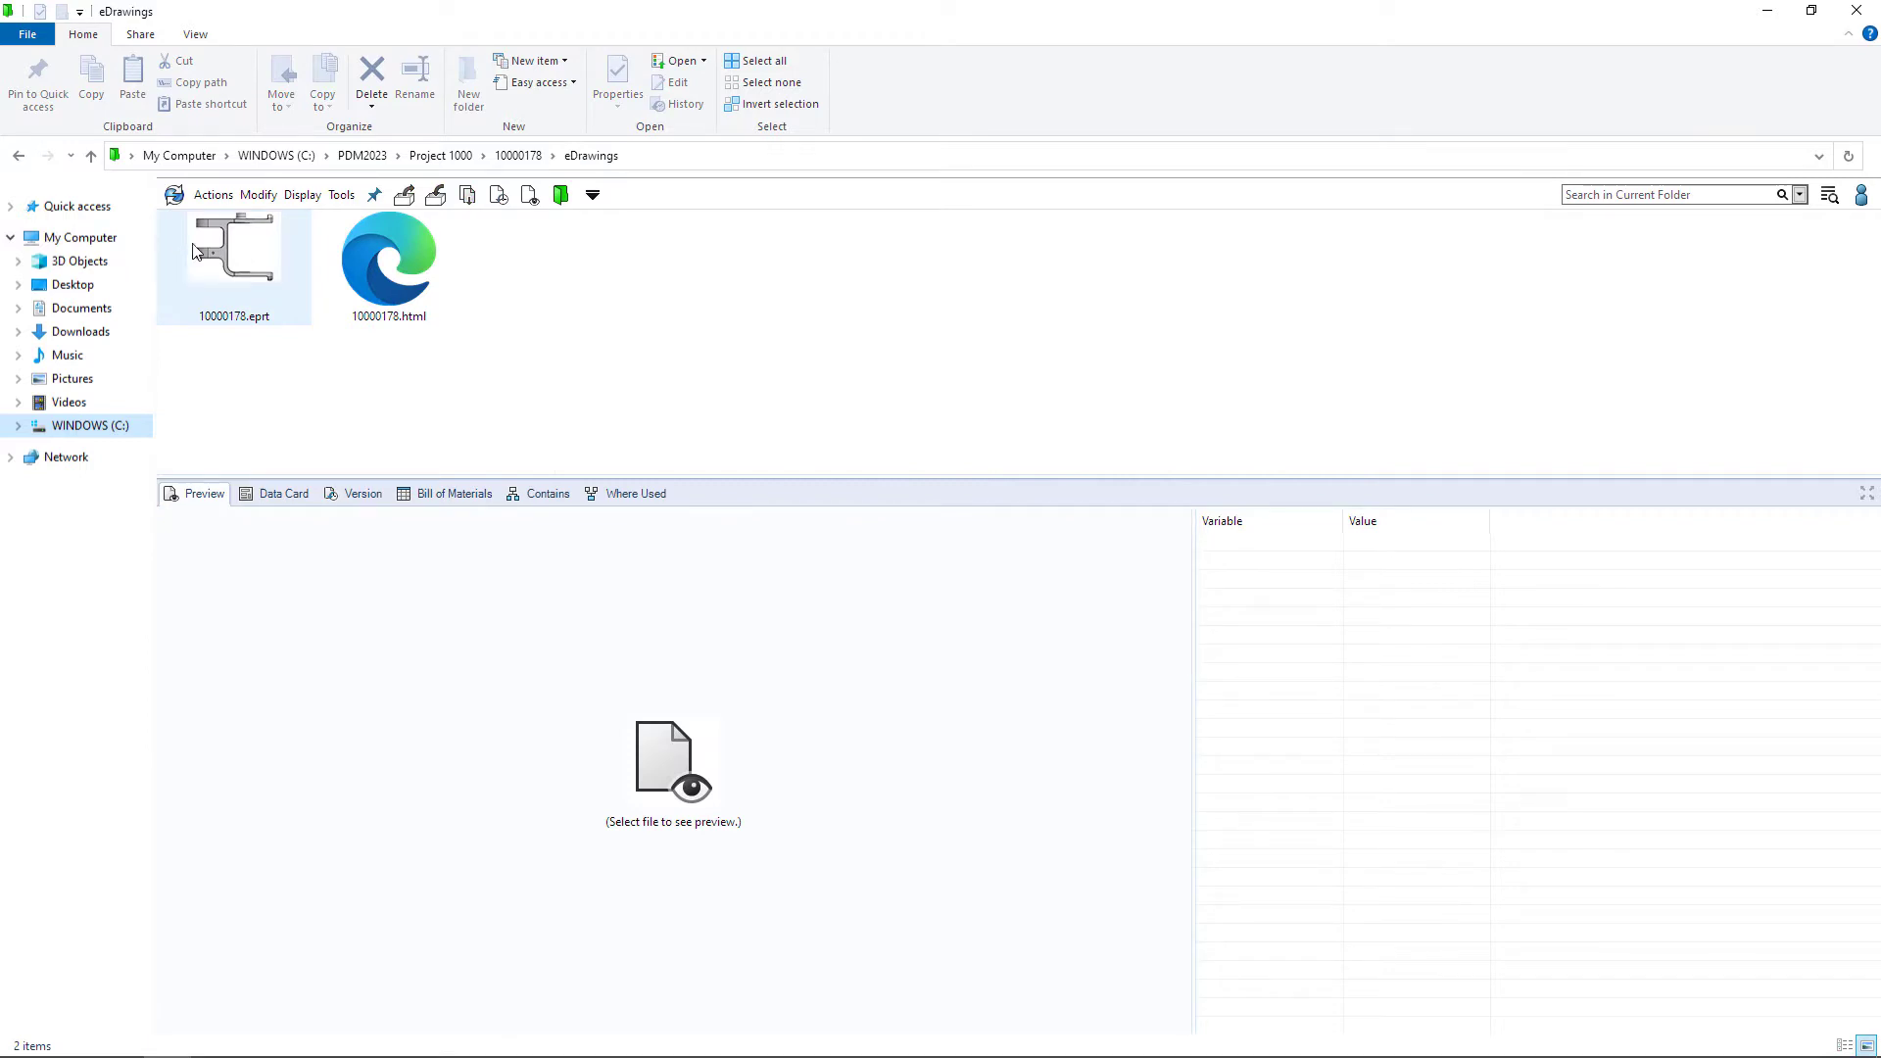
click(356, 267)
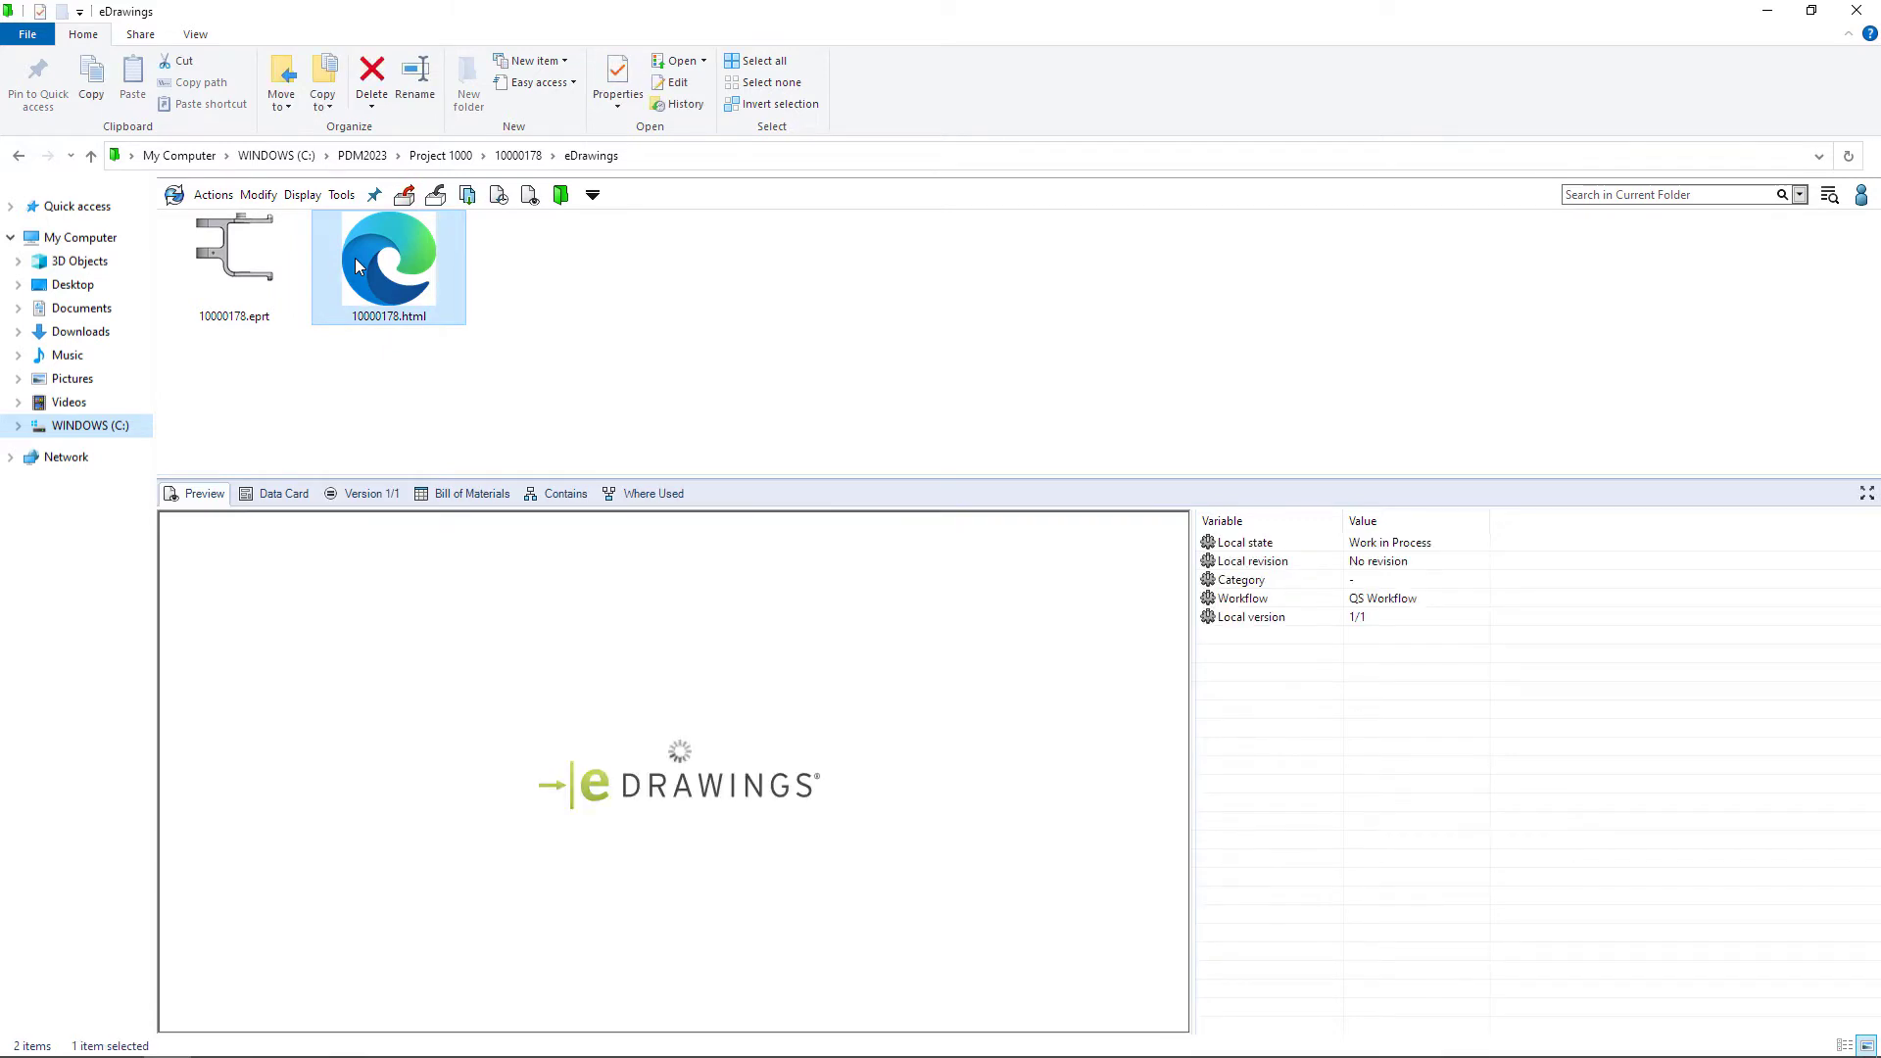
click(991, 544)
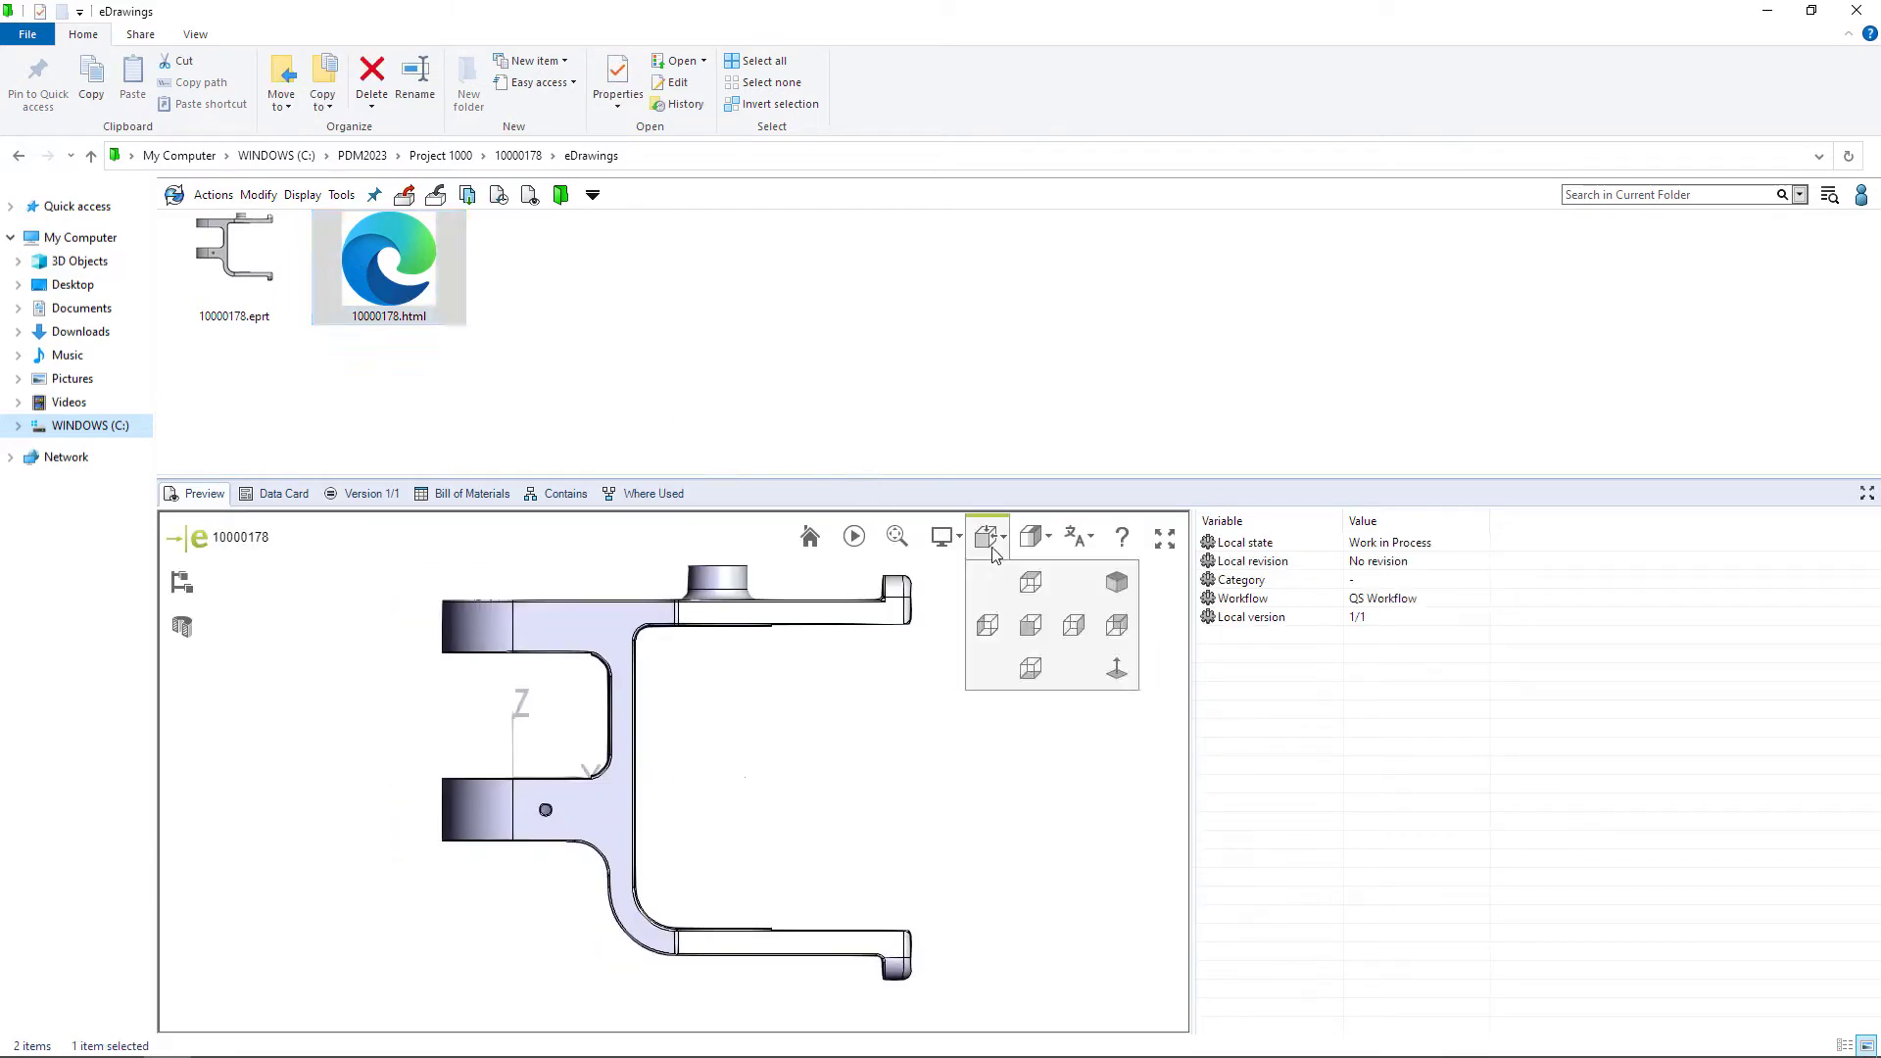
click(1115, 582)
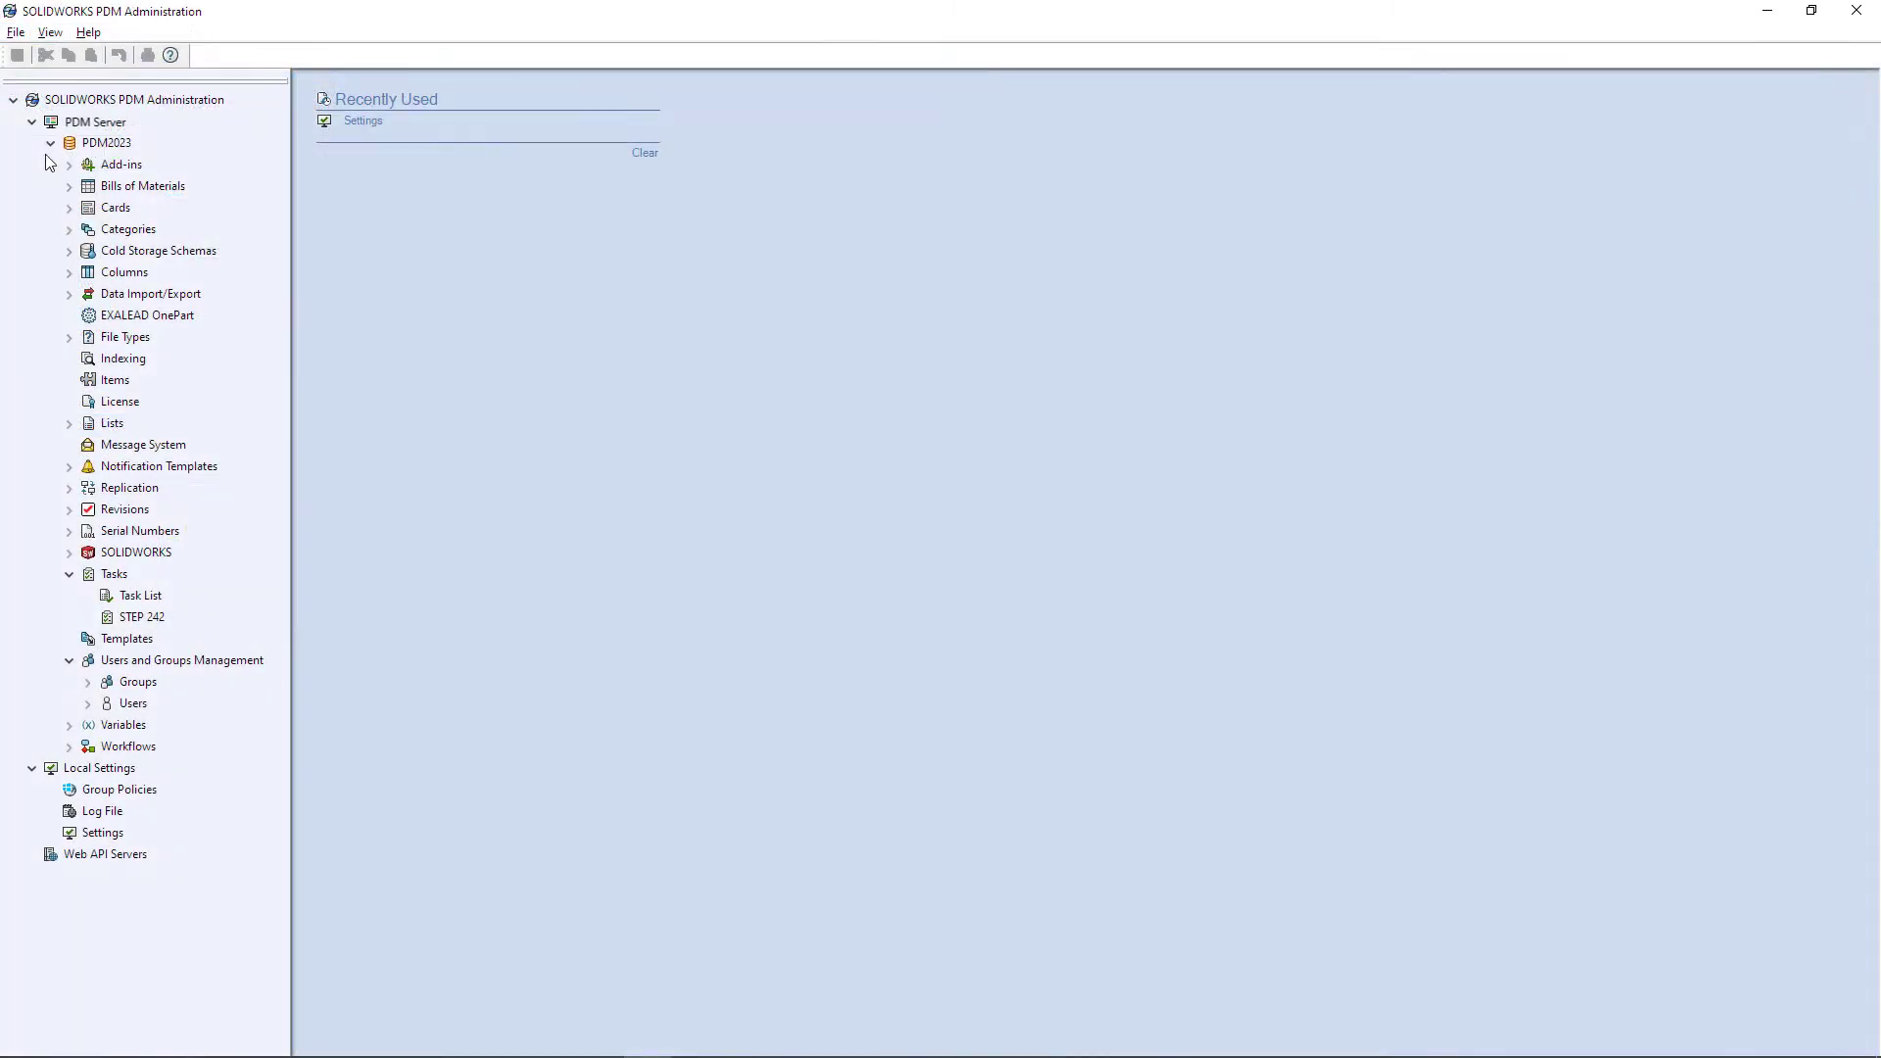
Step: Enable automatic administration login for the PDM2023 vault in Local Settings
double_click(96, 833)
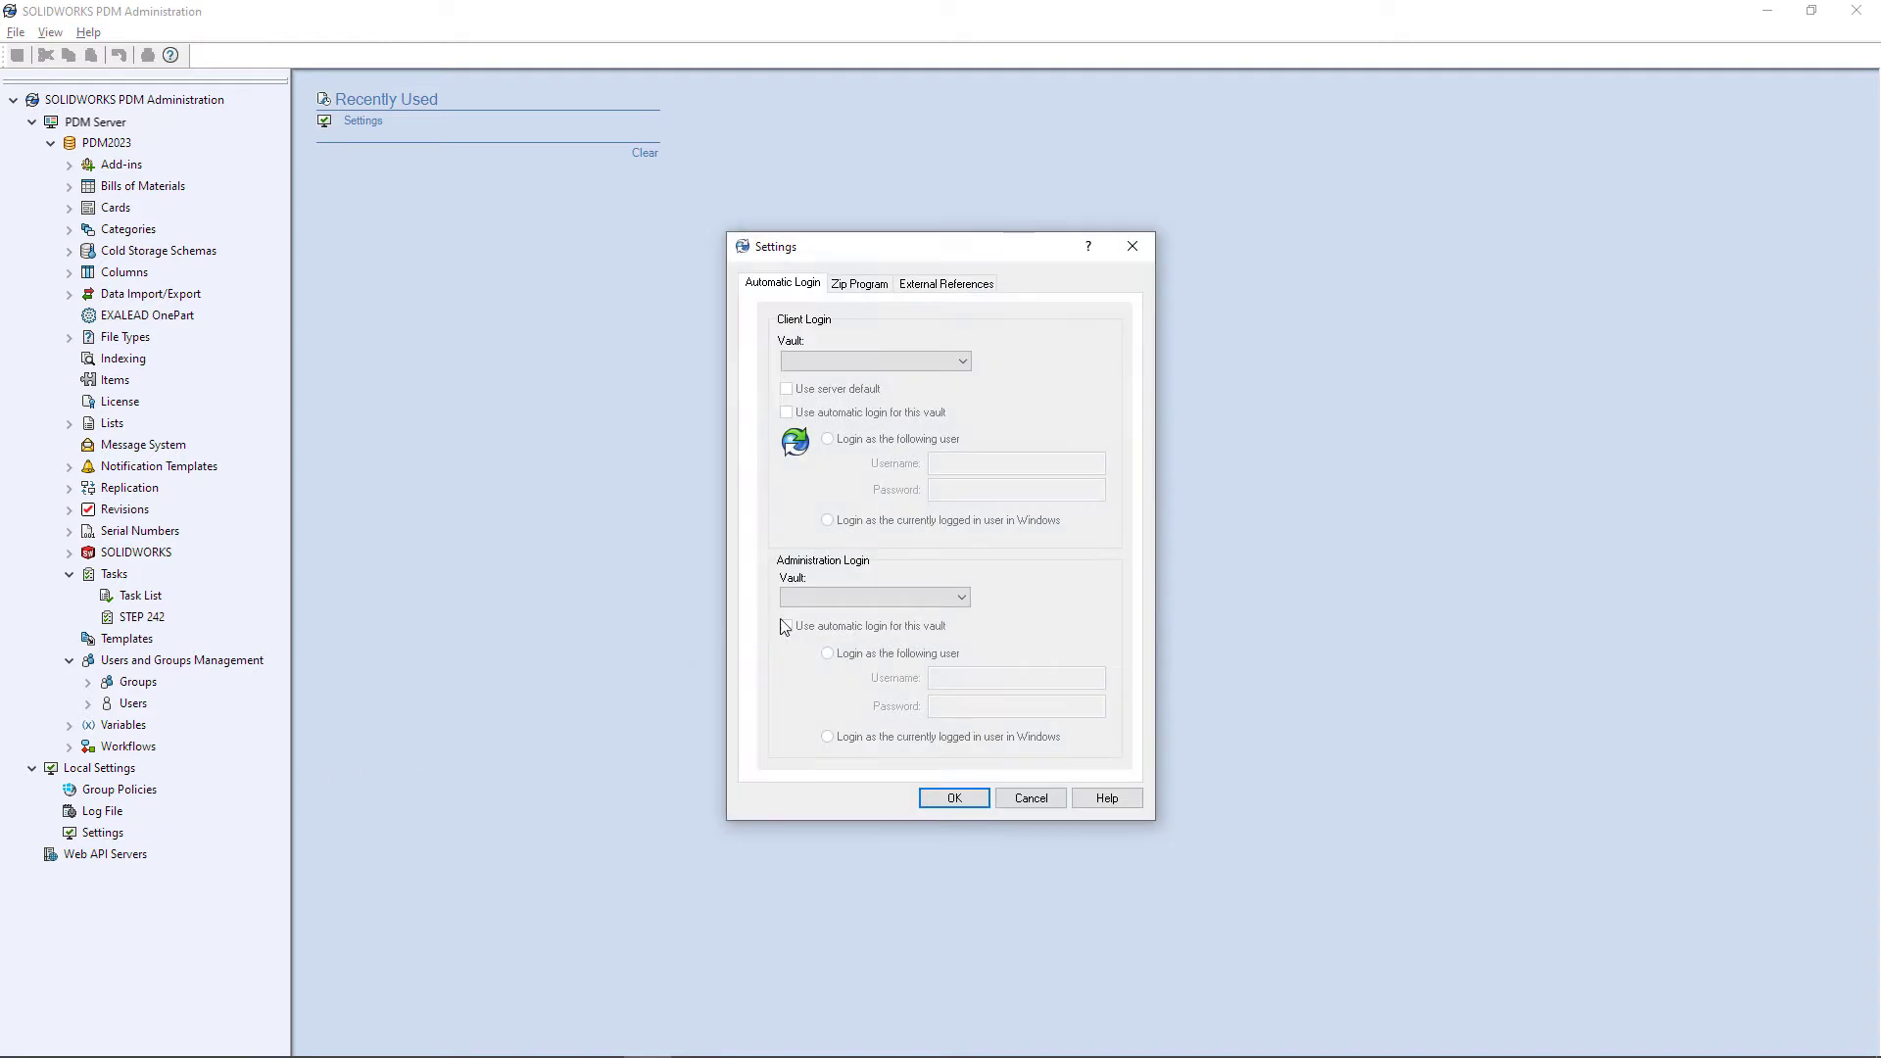
click(926, 598)
click(934, 625)
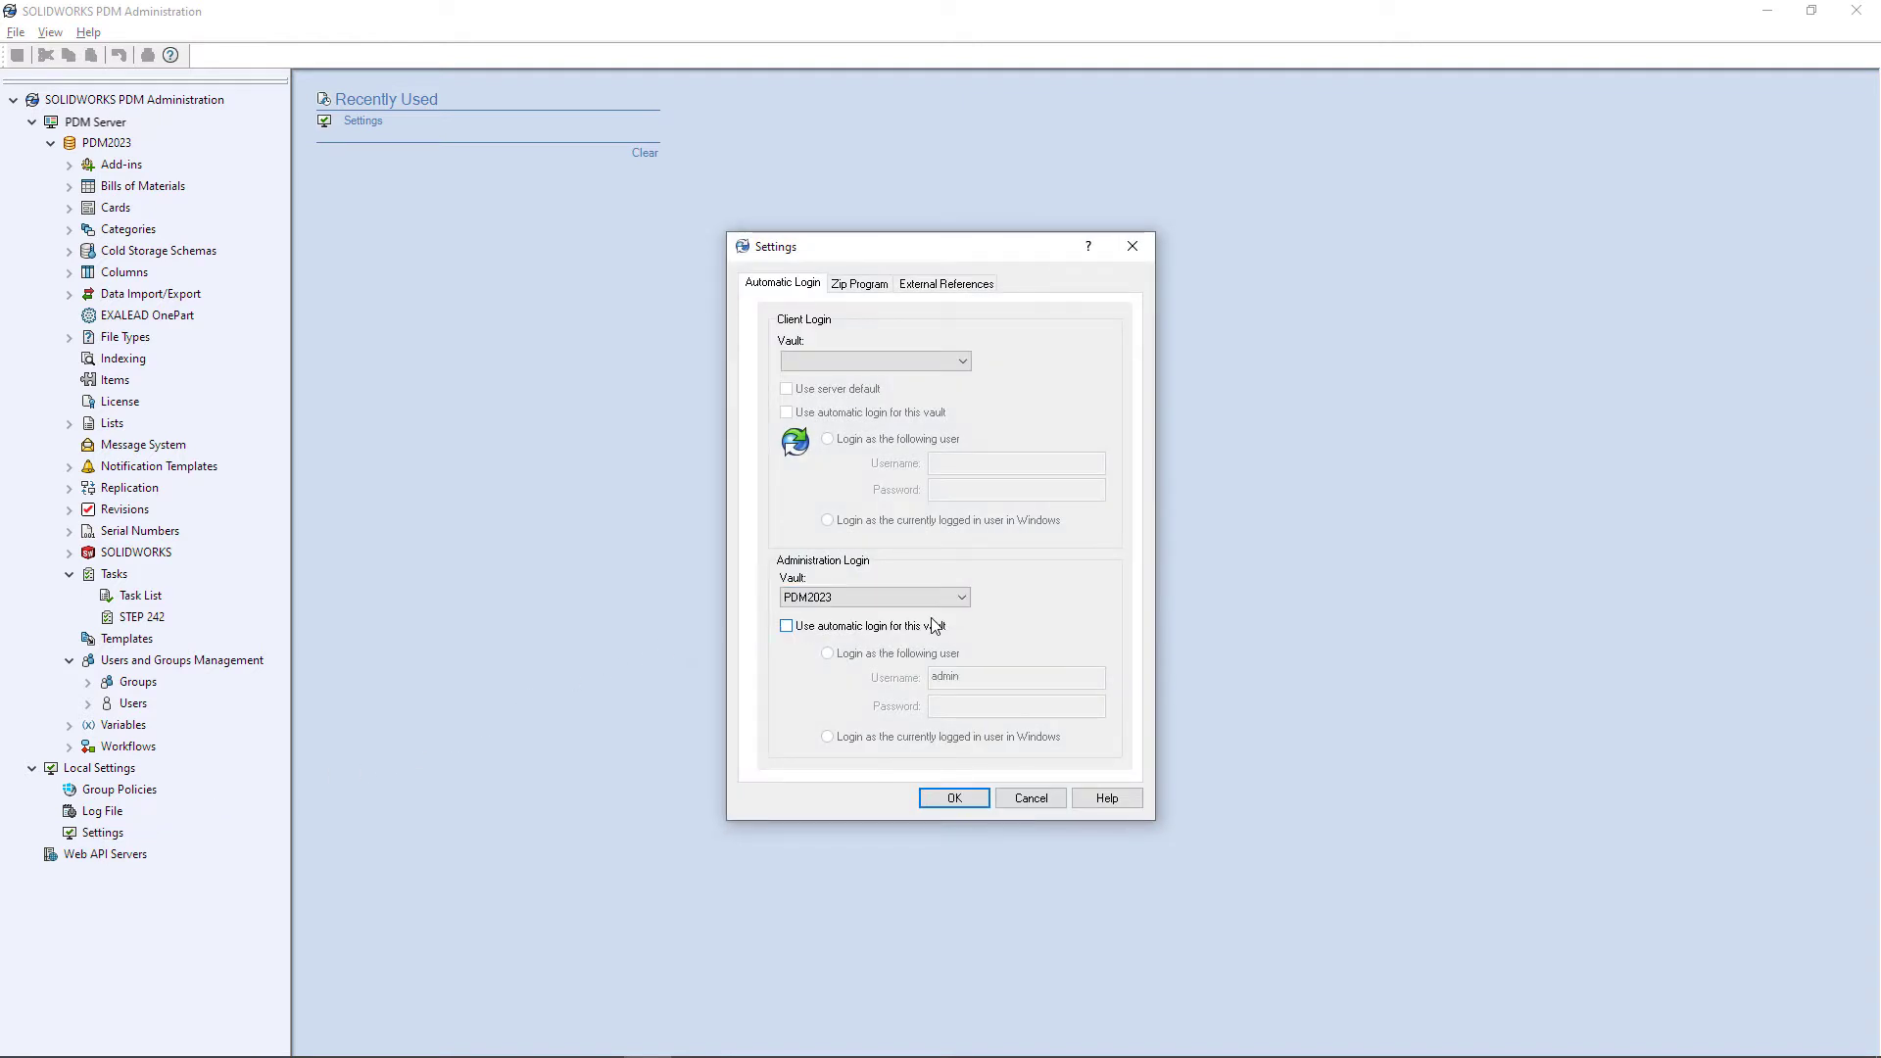
click(787, 626)
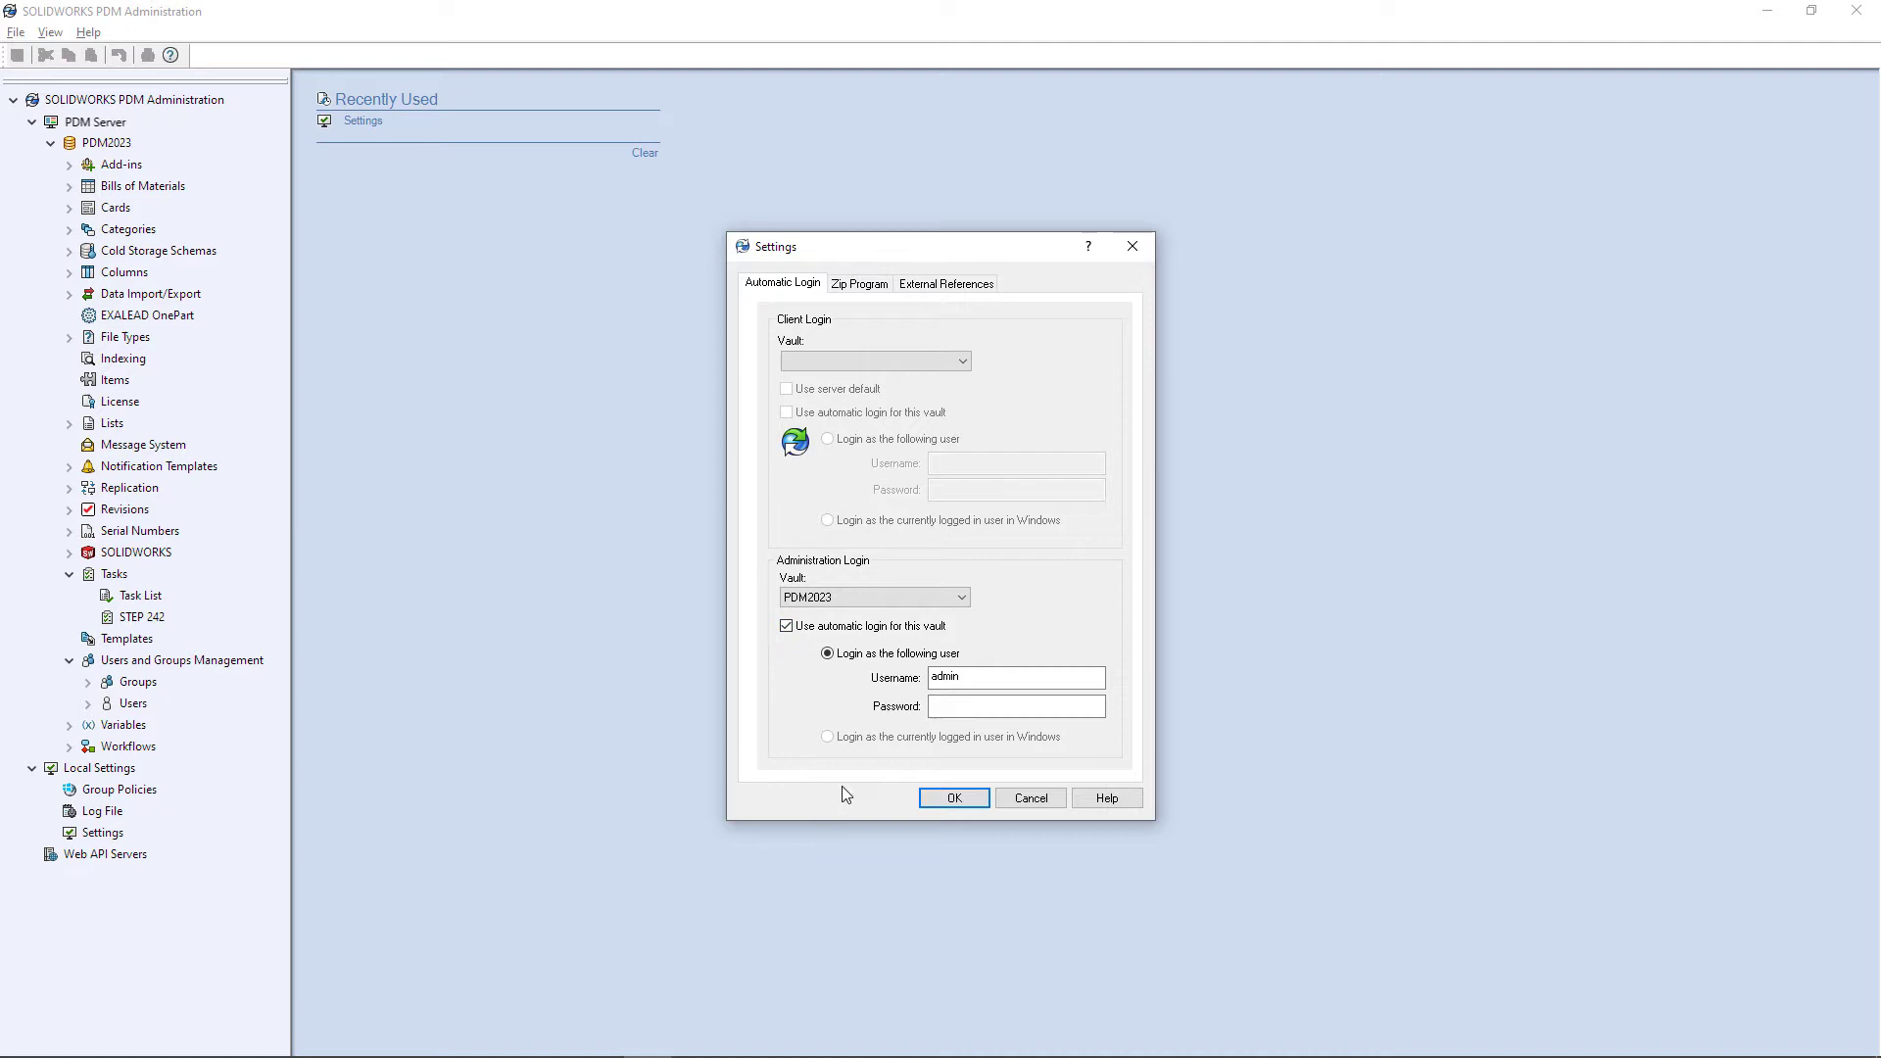
click(928, 799)
Step: Check the STEP 242 task's execution method and its Task_Server computer, keeping settings unchanged
double_click(160, 620)
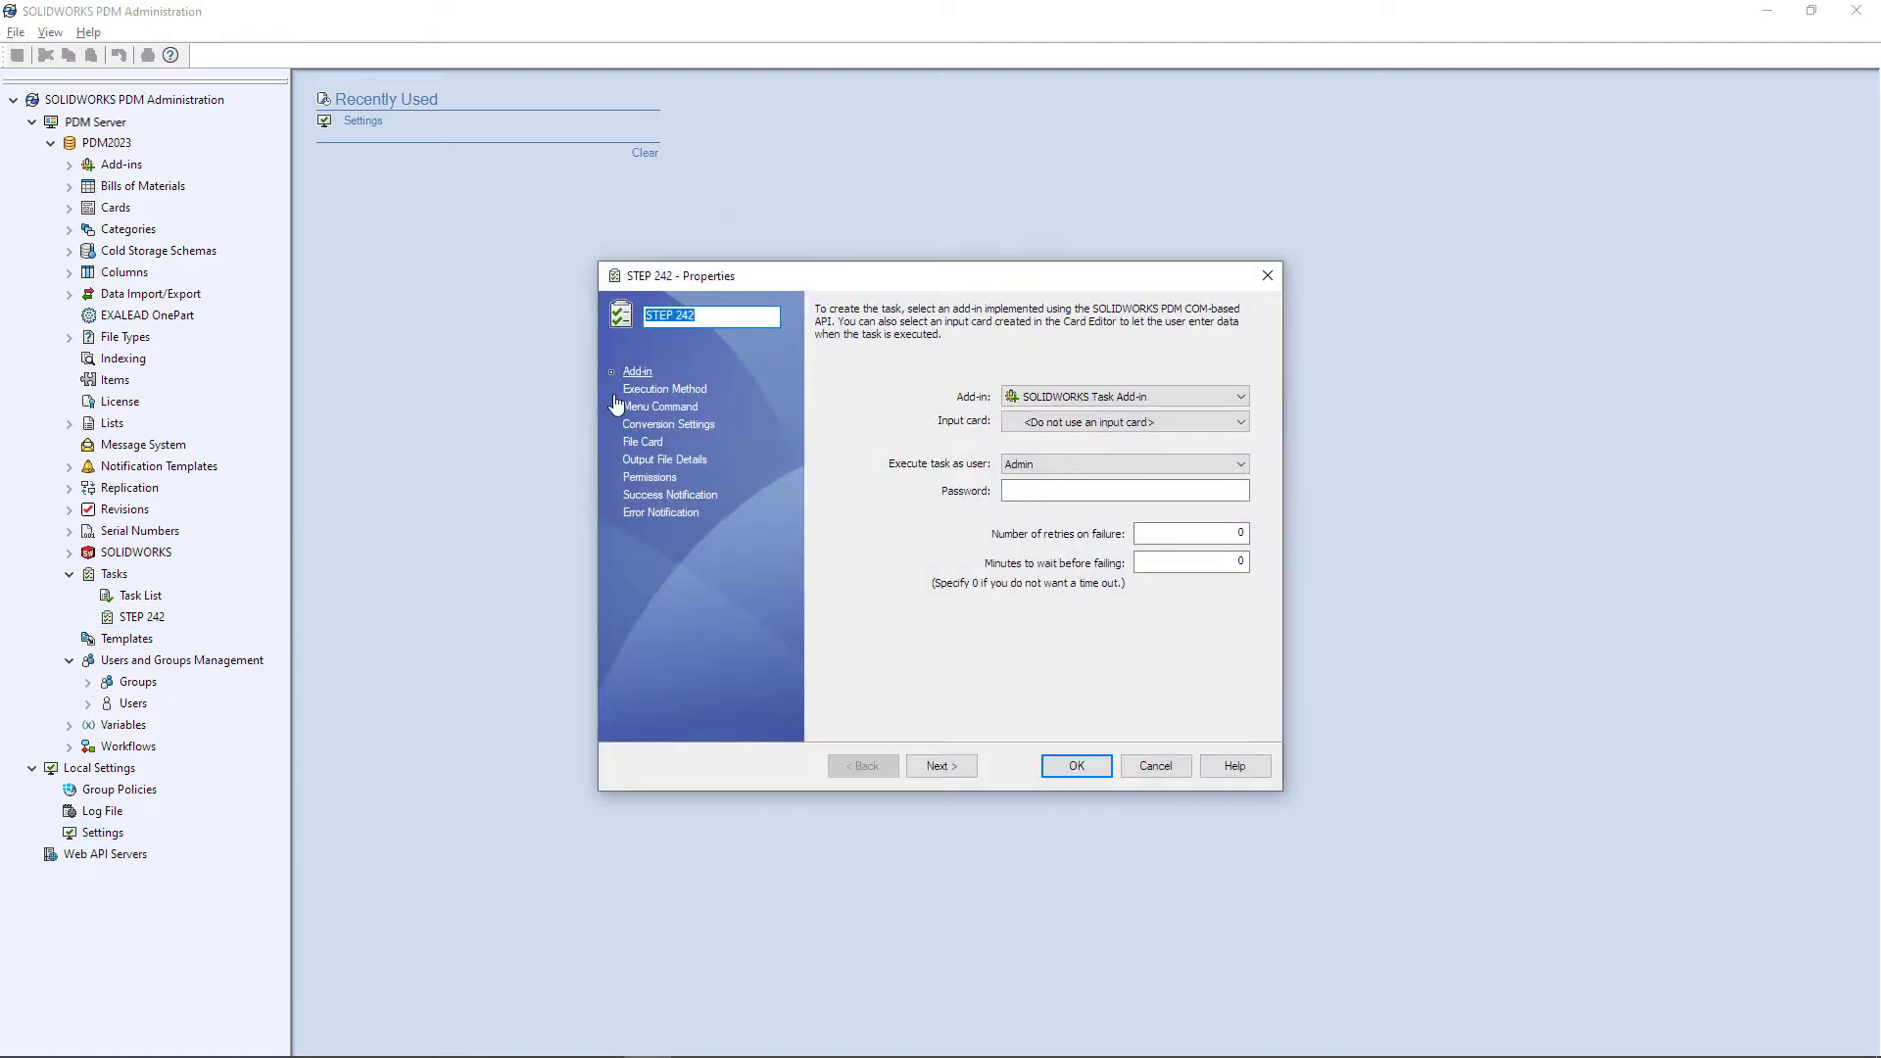
click(617, 391)
click(973, 474)
right_click(975, 477)
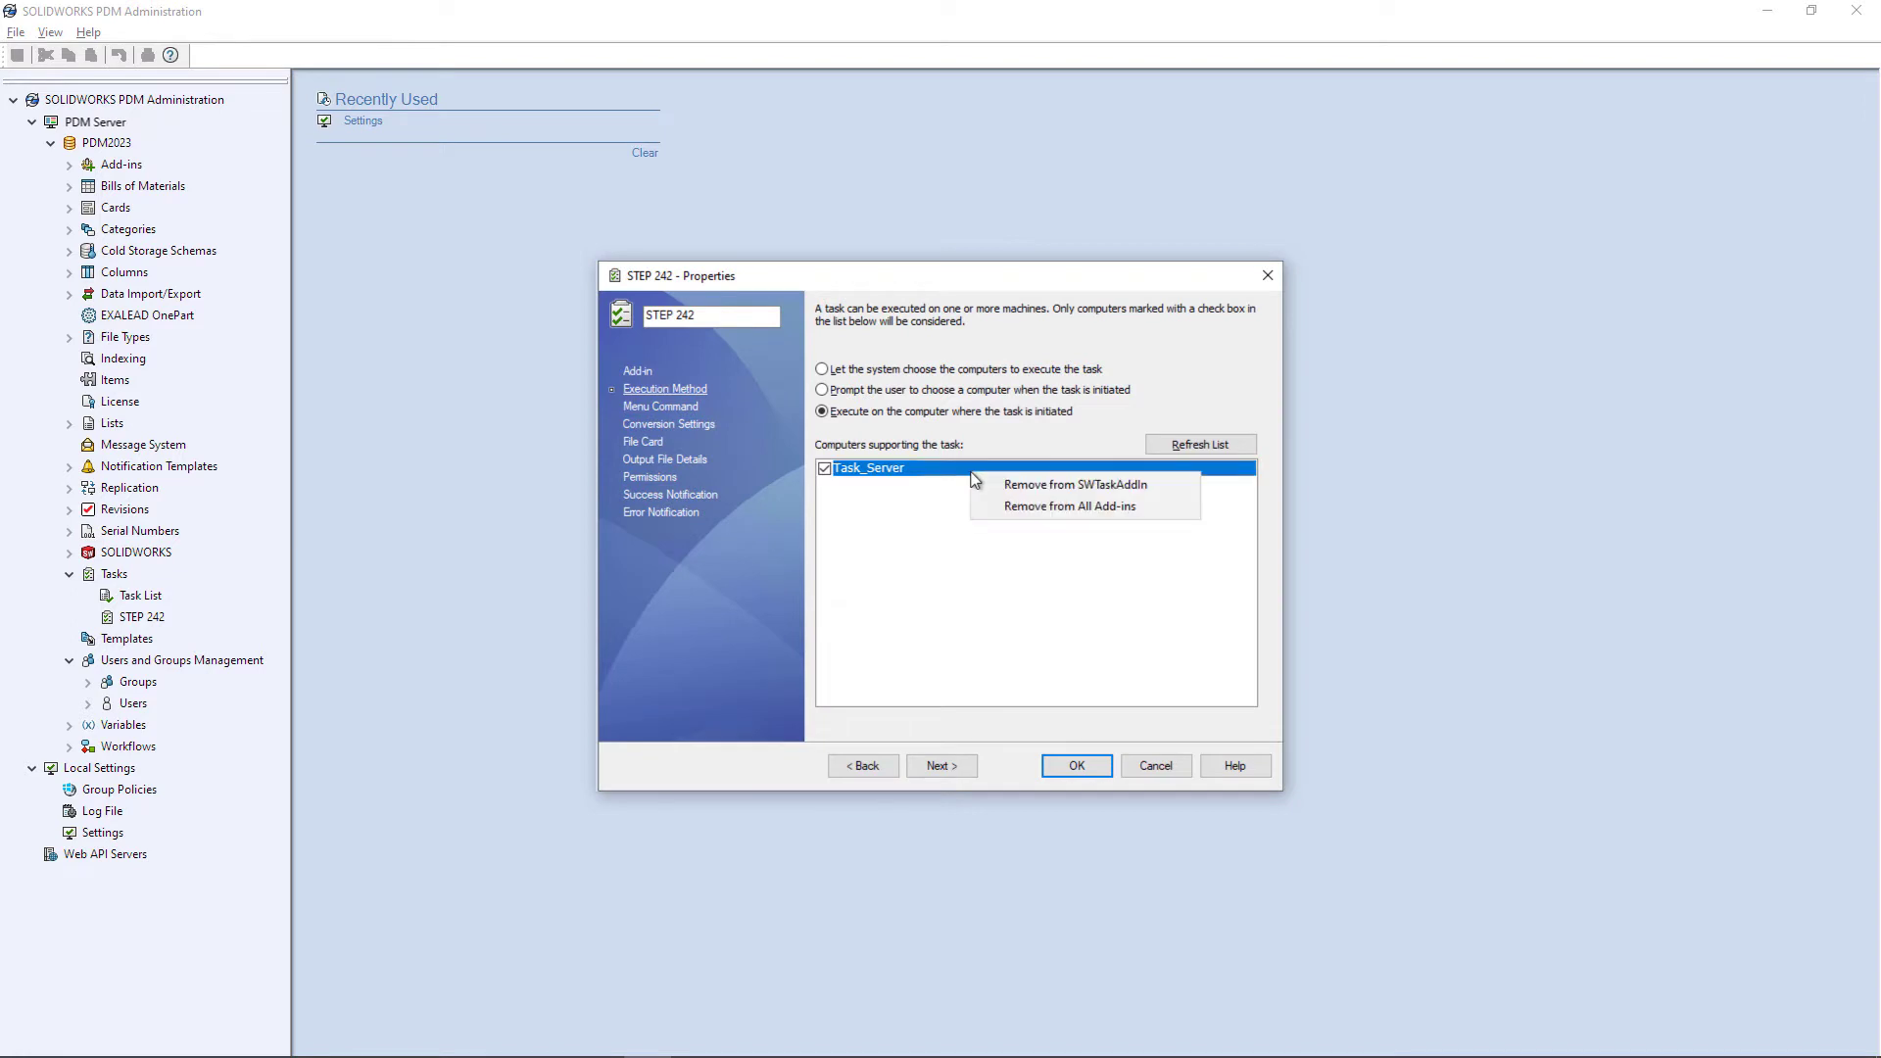
click(1007, 620)
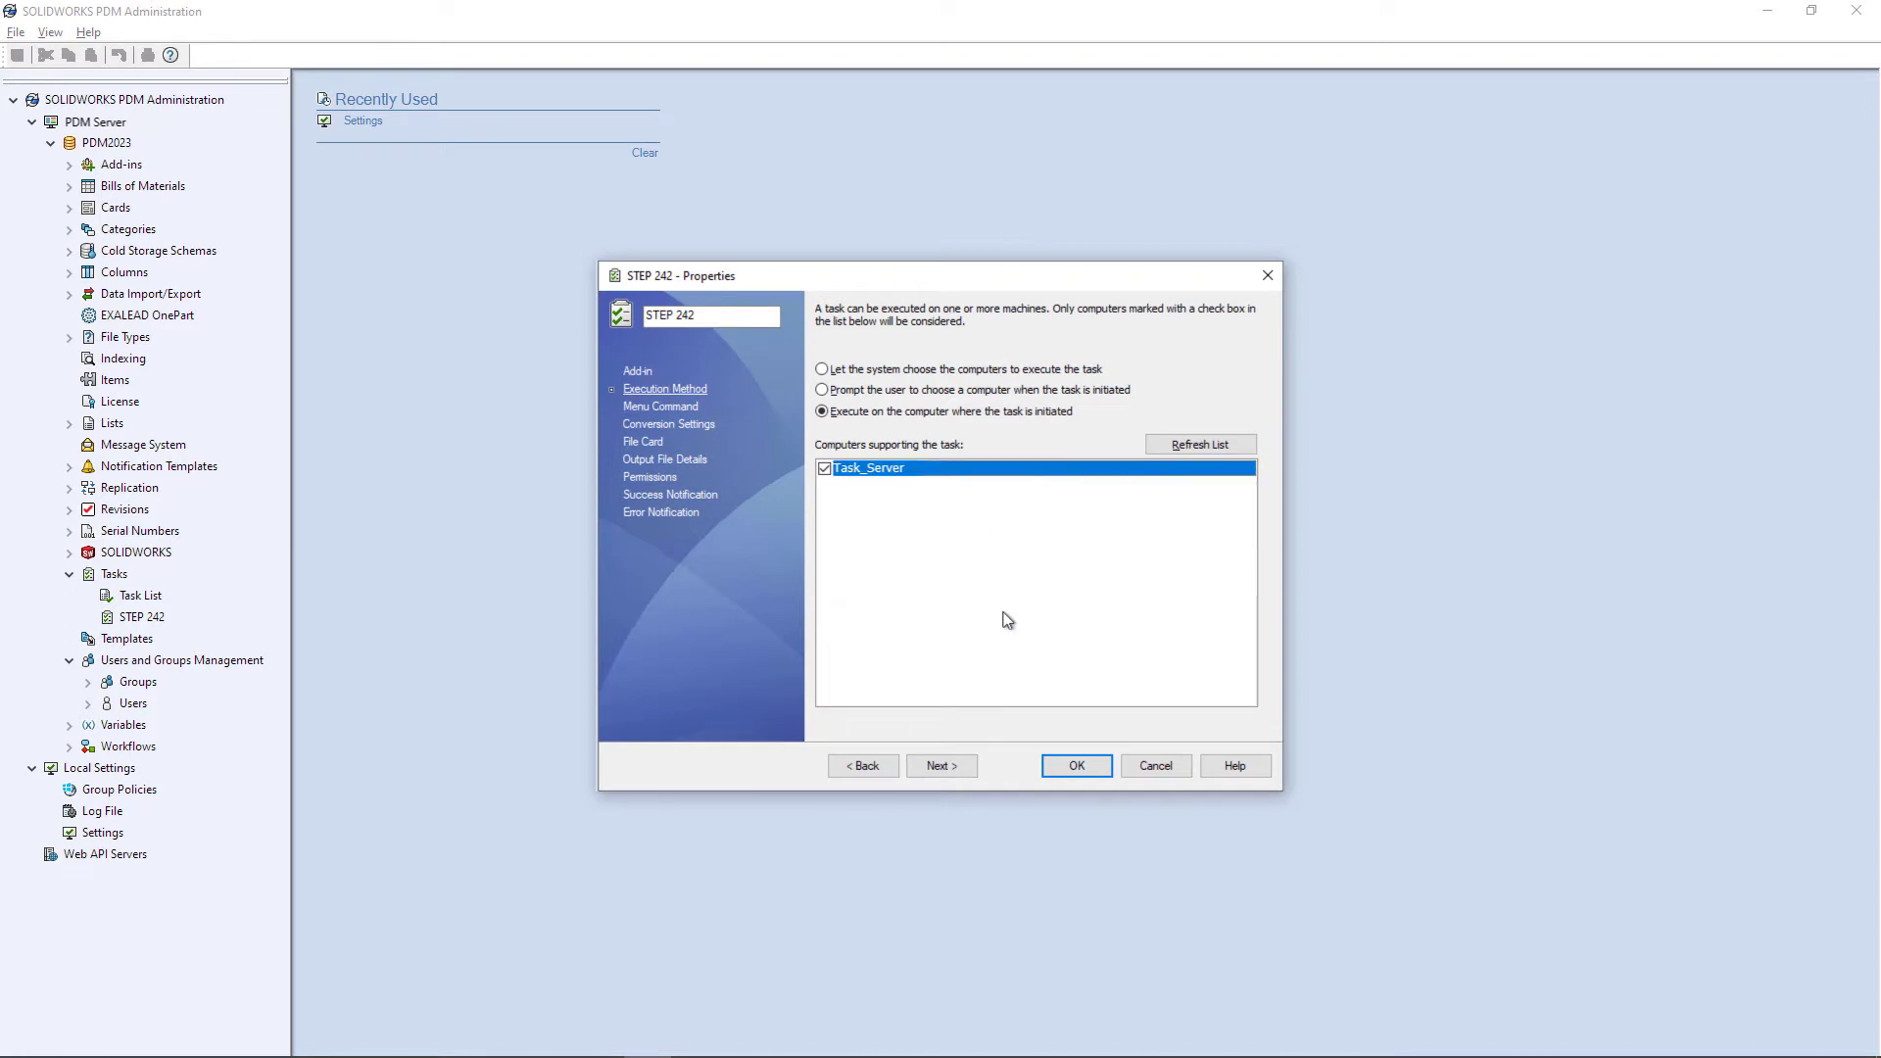
click(1077, 766)
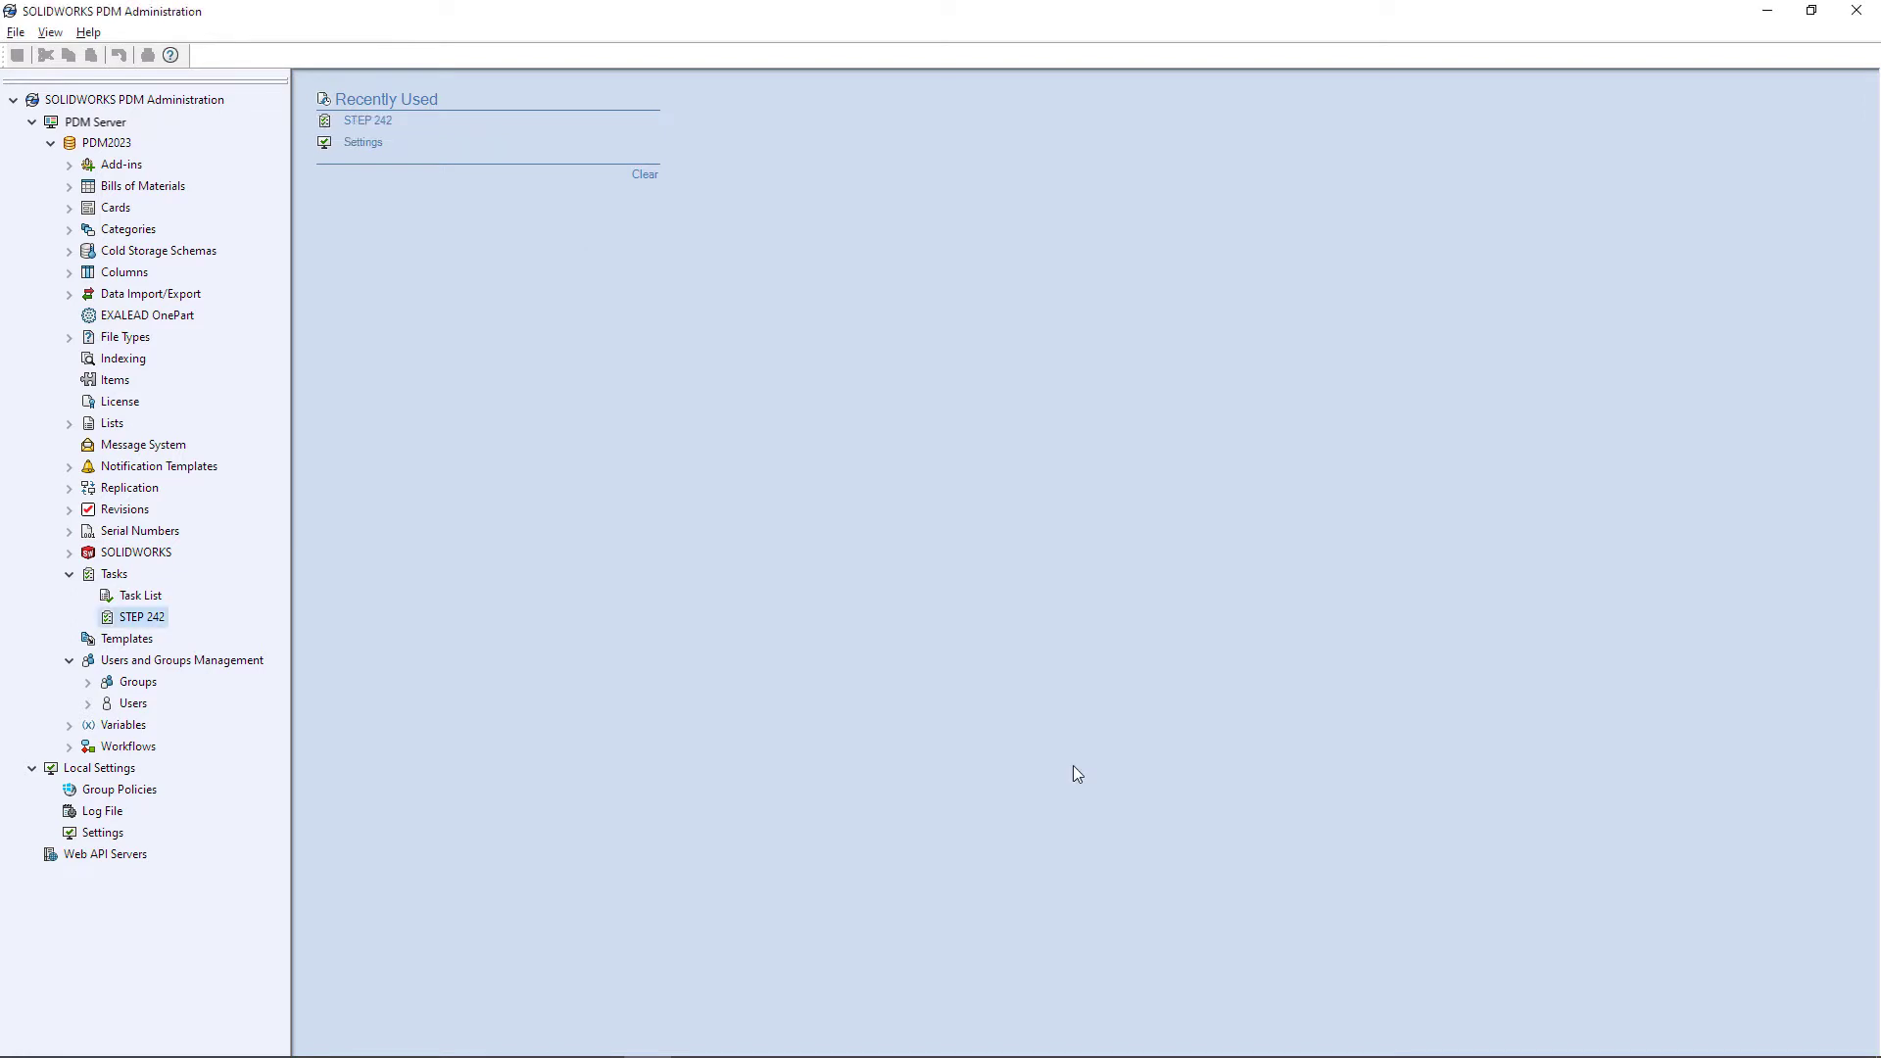
Step: Restore the deleted user's login from the Deleted users list and save
right_click(138, 707)
click(148, 870)
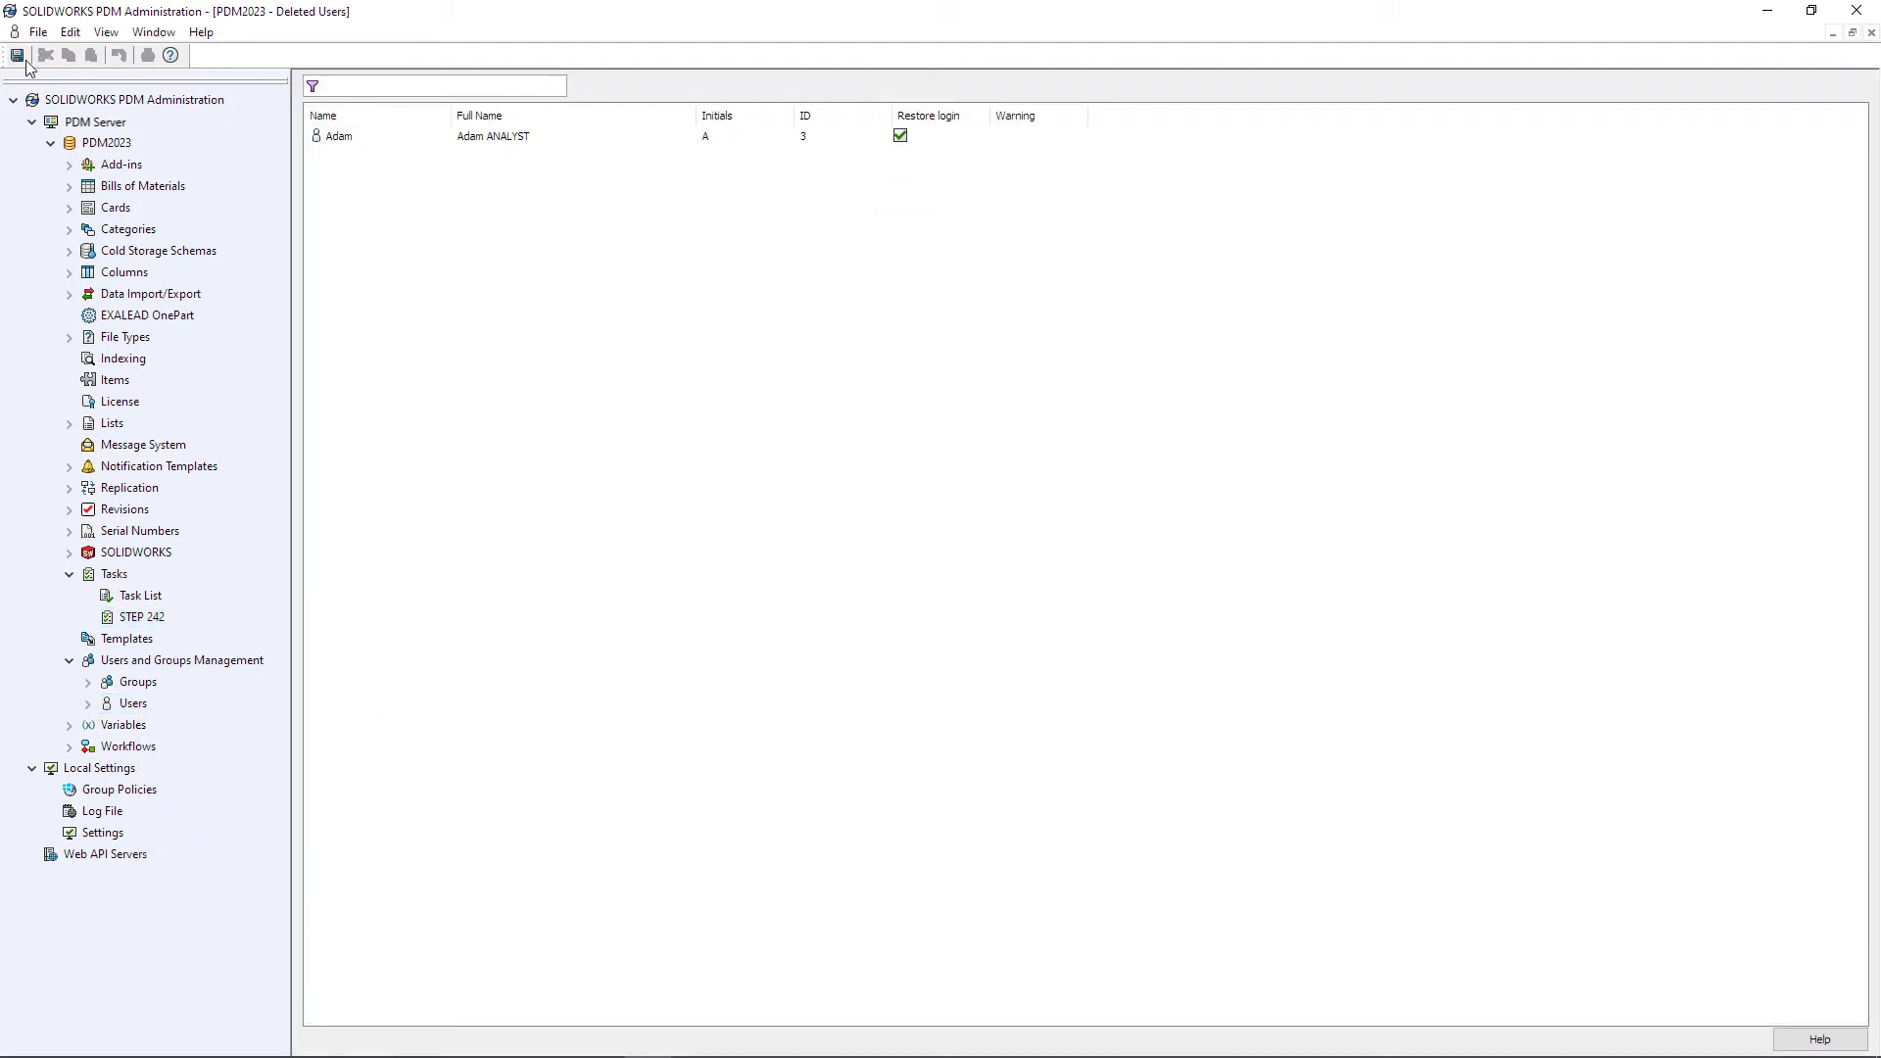
click(17, 56)
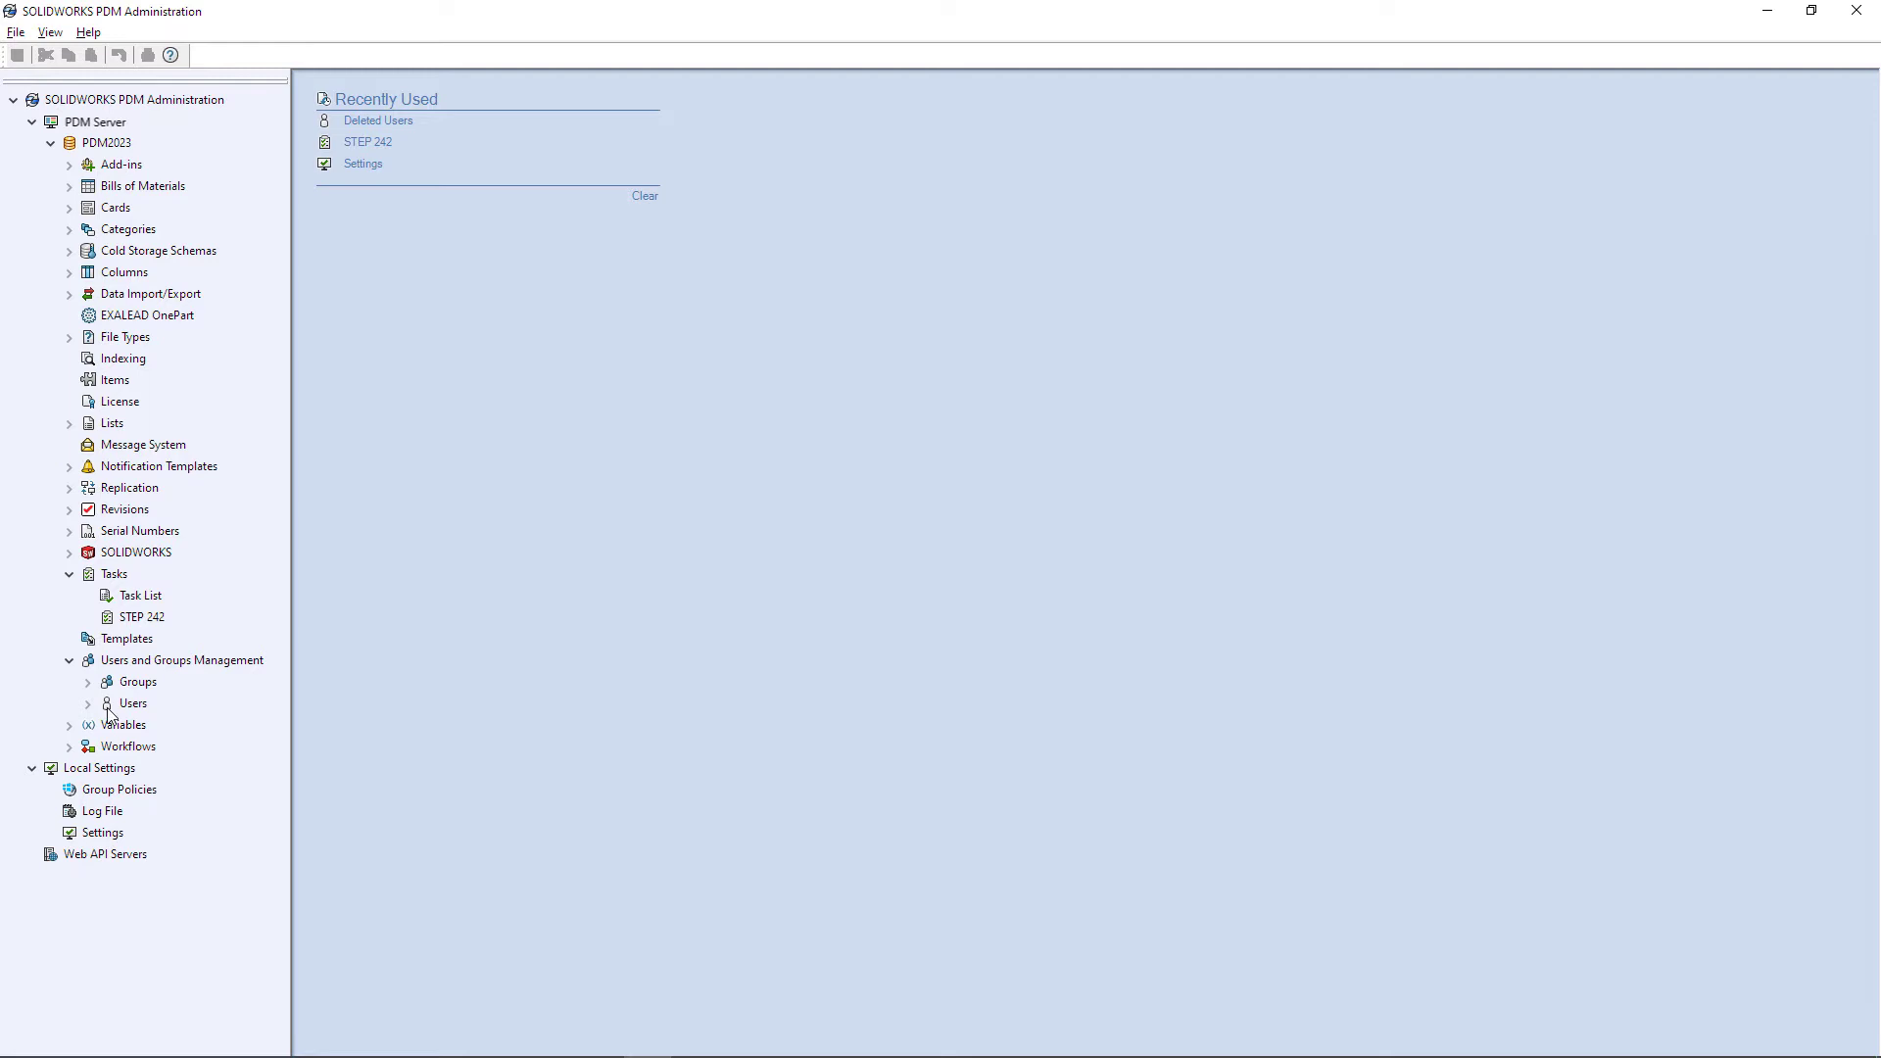
Step: In a user's folder permissions, show which groups grant Add or rename file and Rollback
right_click(108, 709)
click(117, 725)
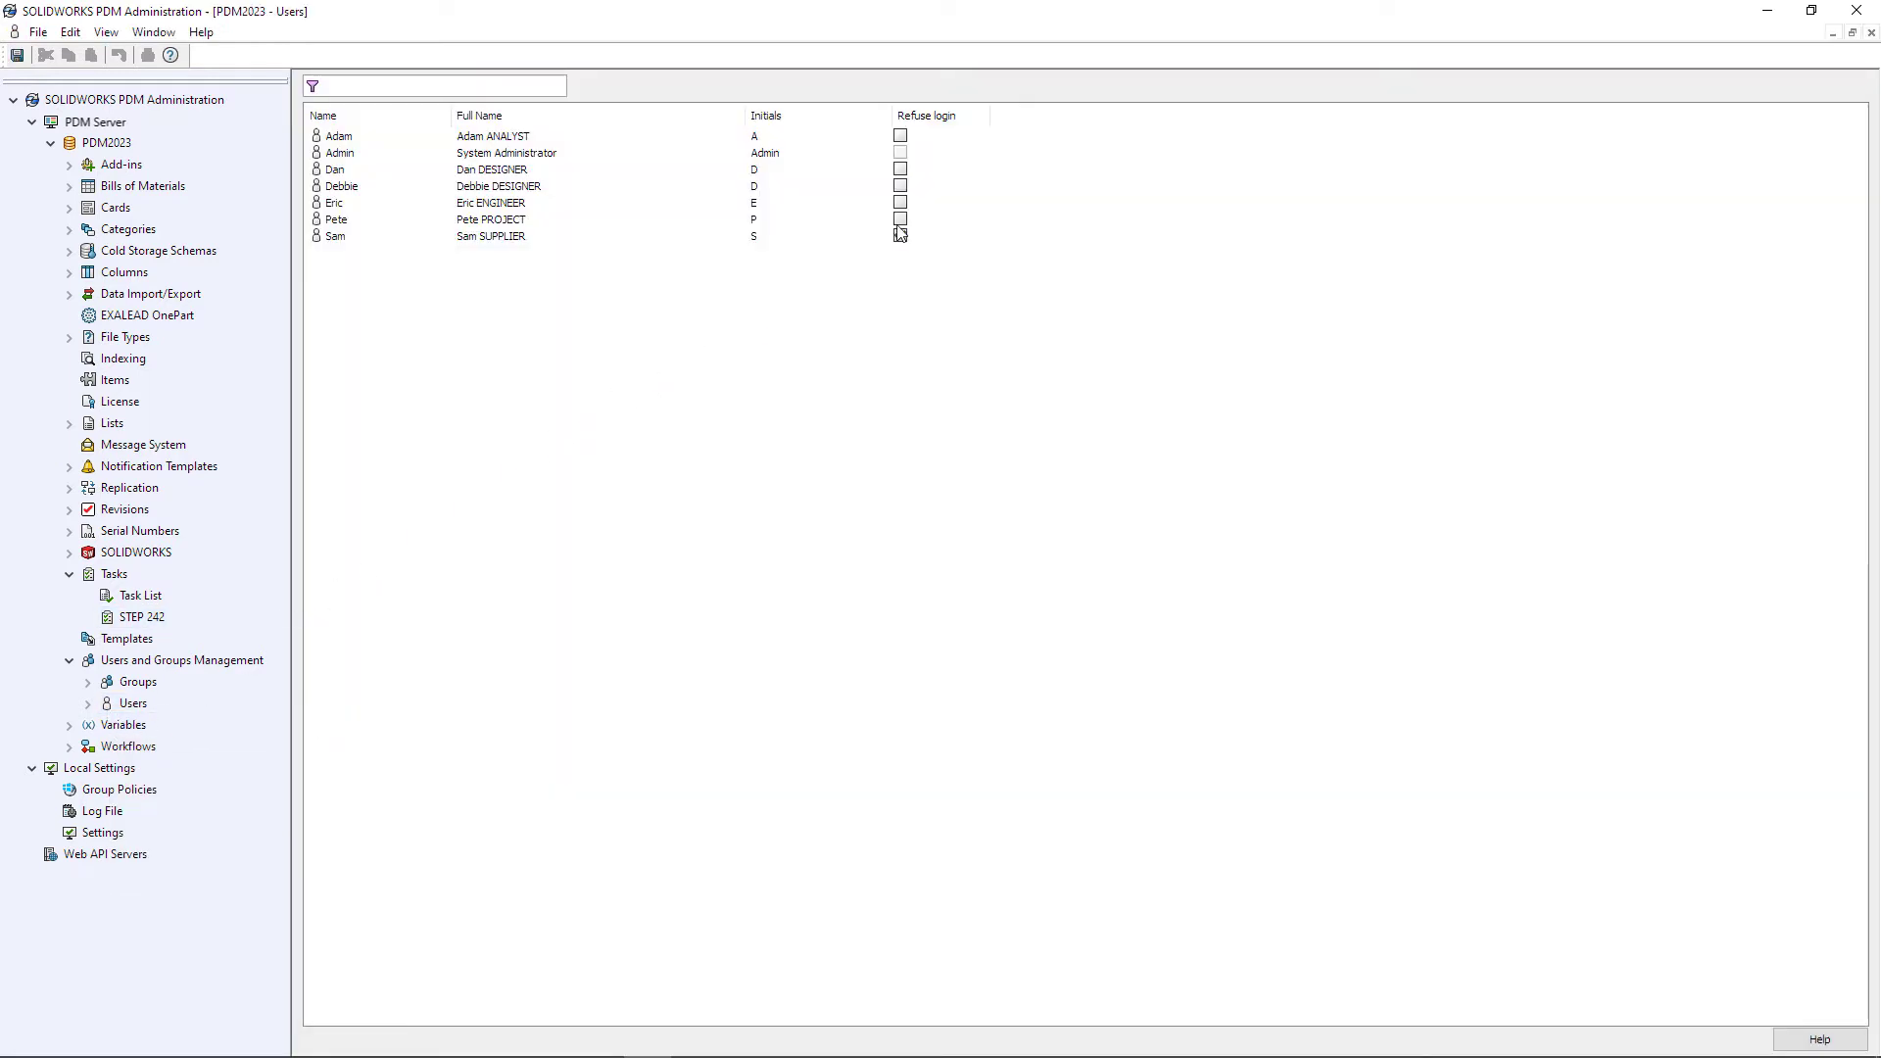
right_click(508, 205)
click(534, 209)
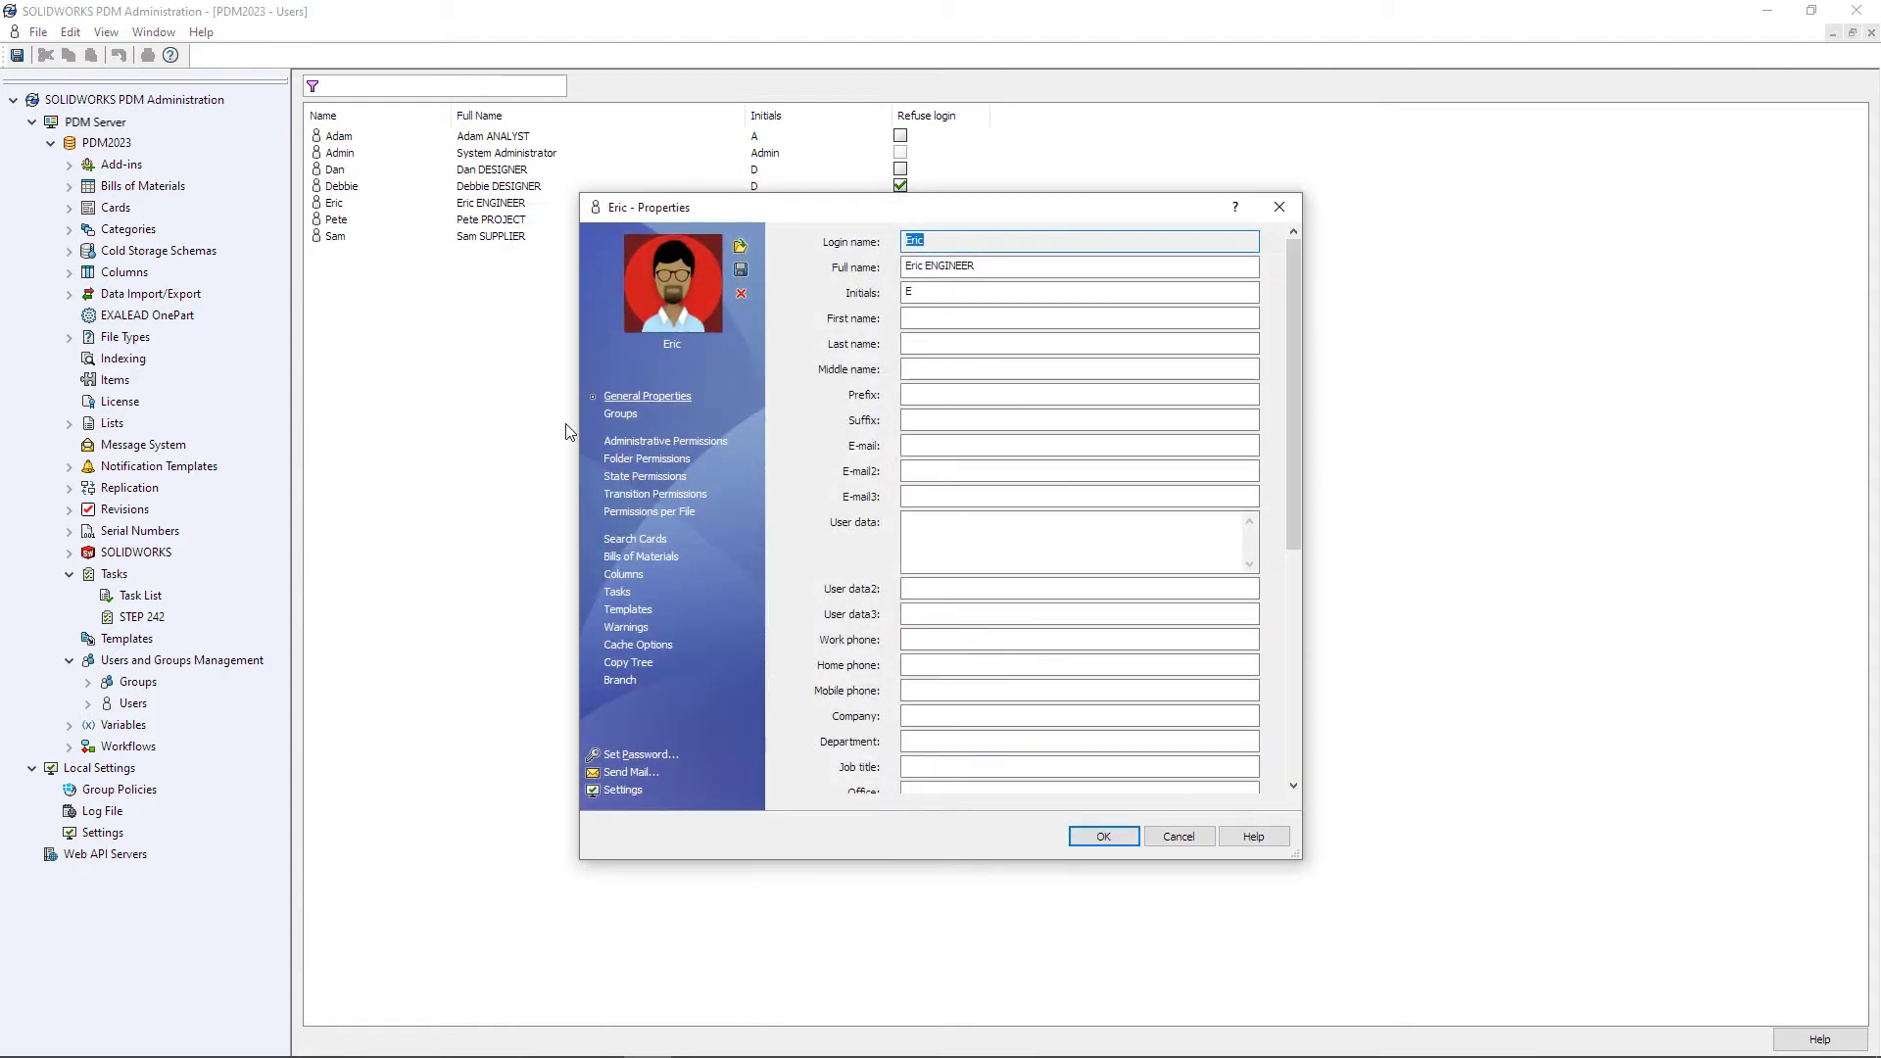
click(647, 458)
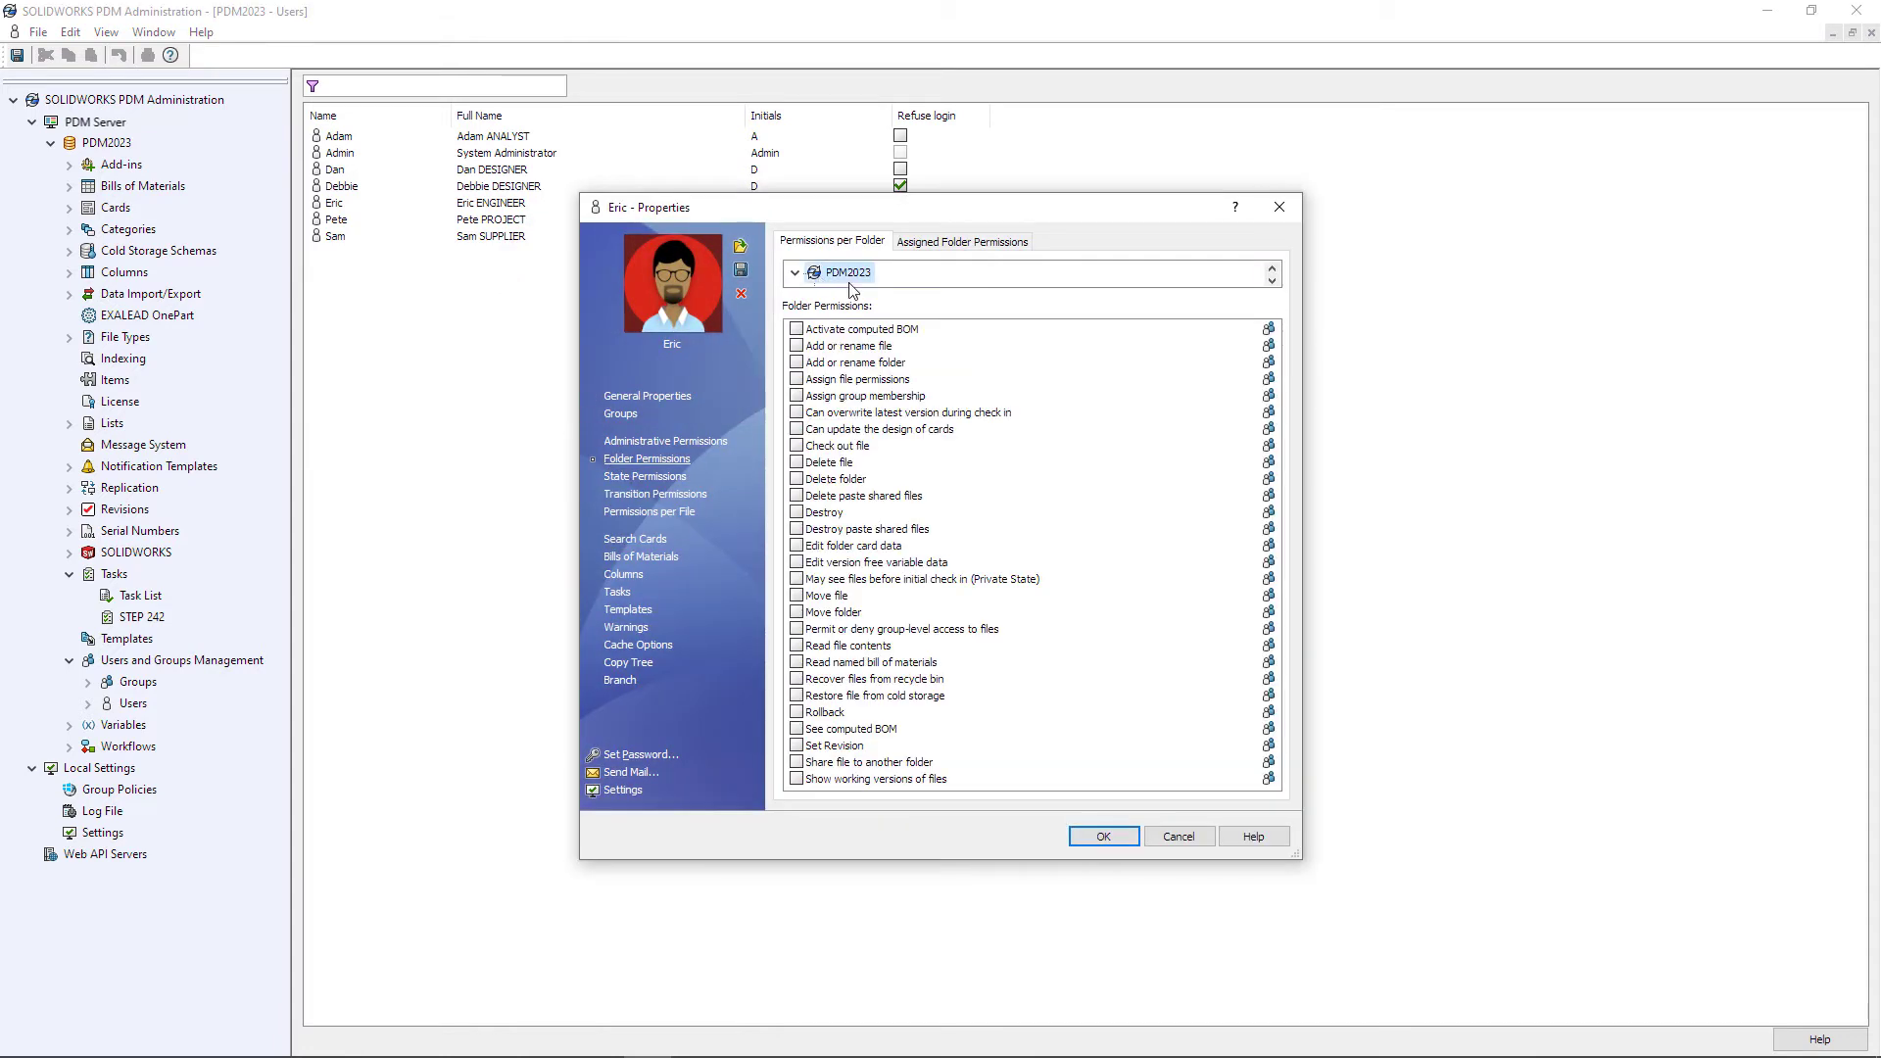
click(1269, 350)
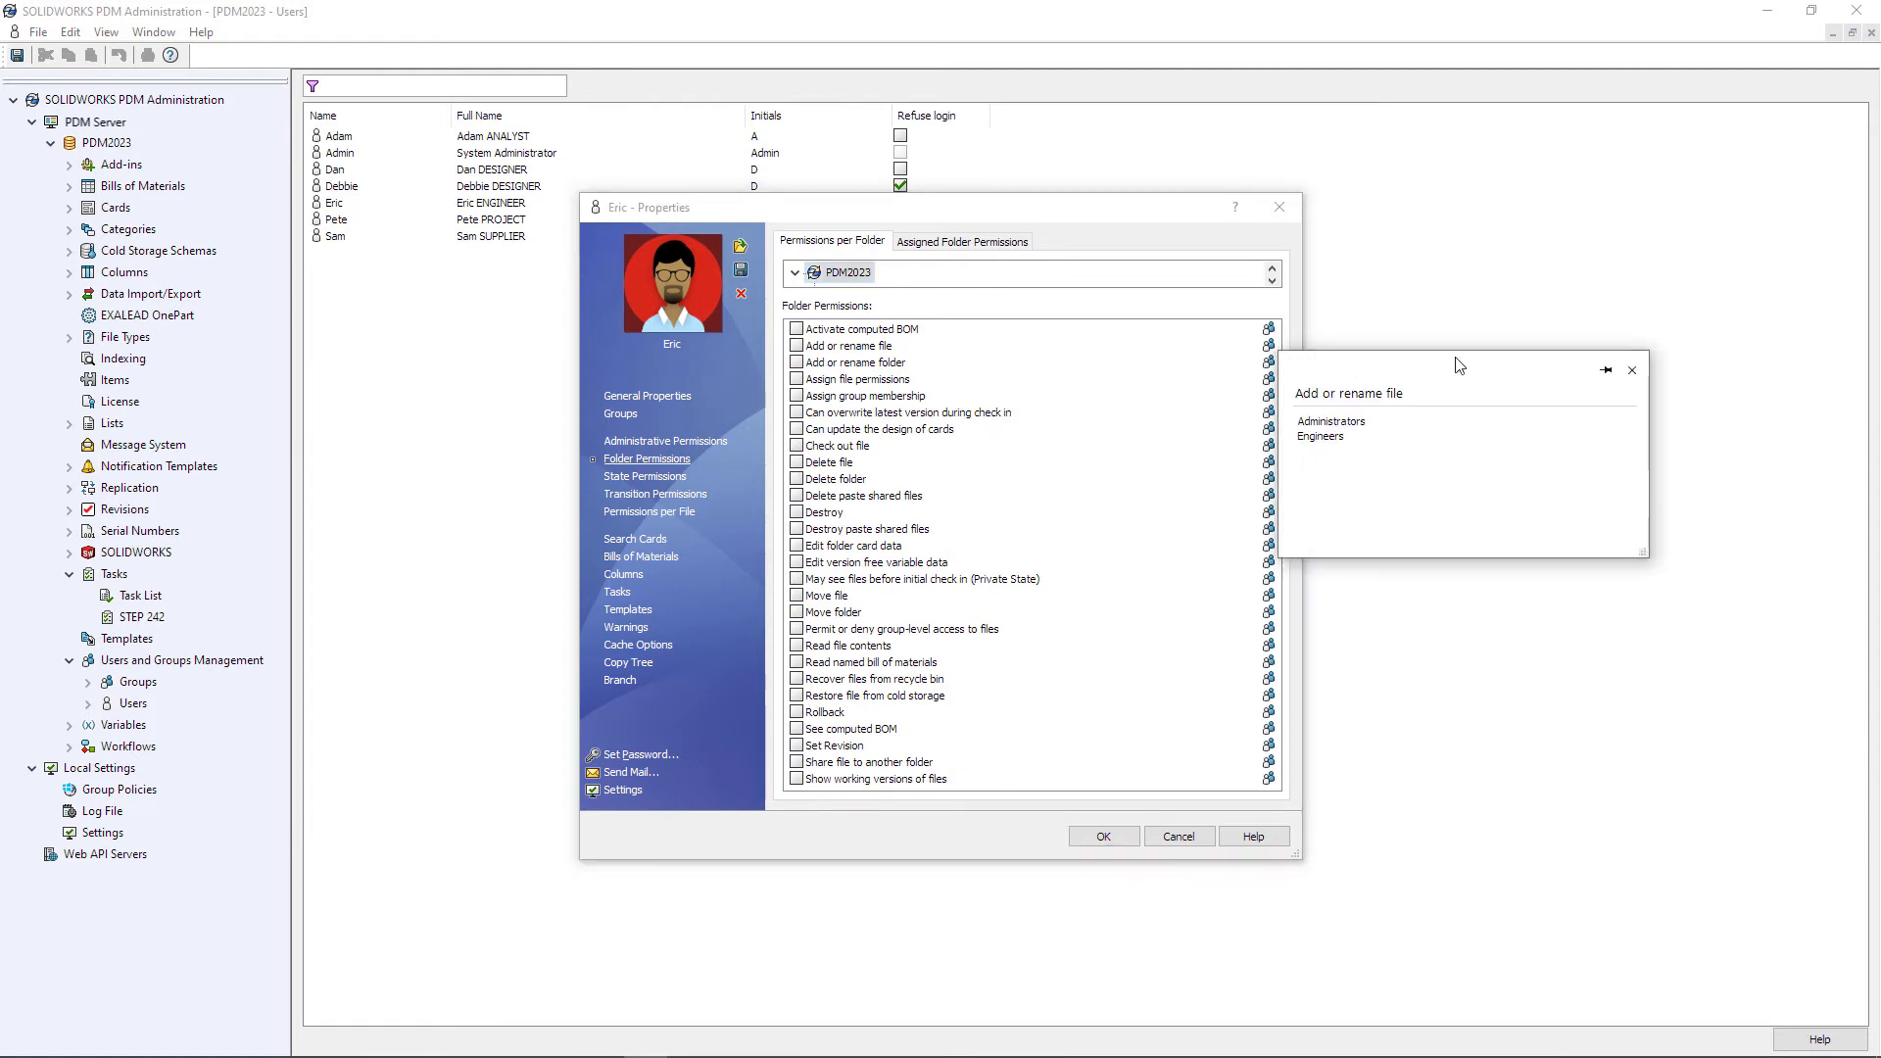
click(1605, 370)
click(1270, 713)
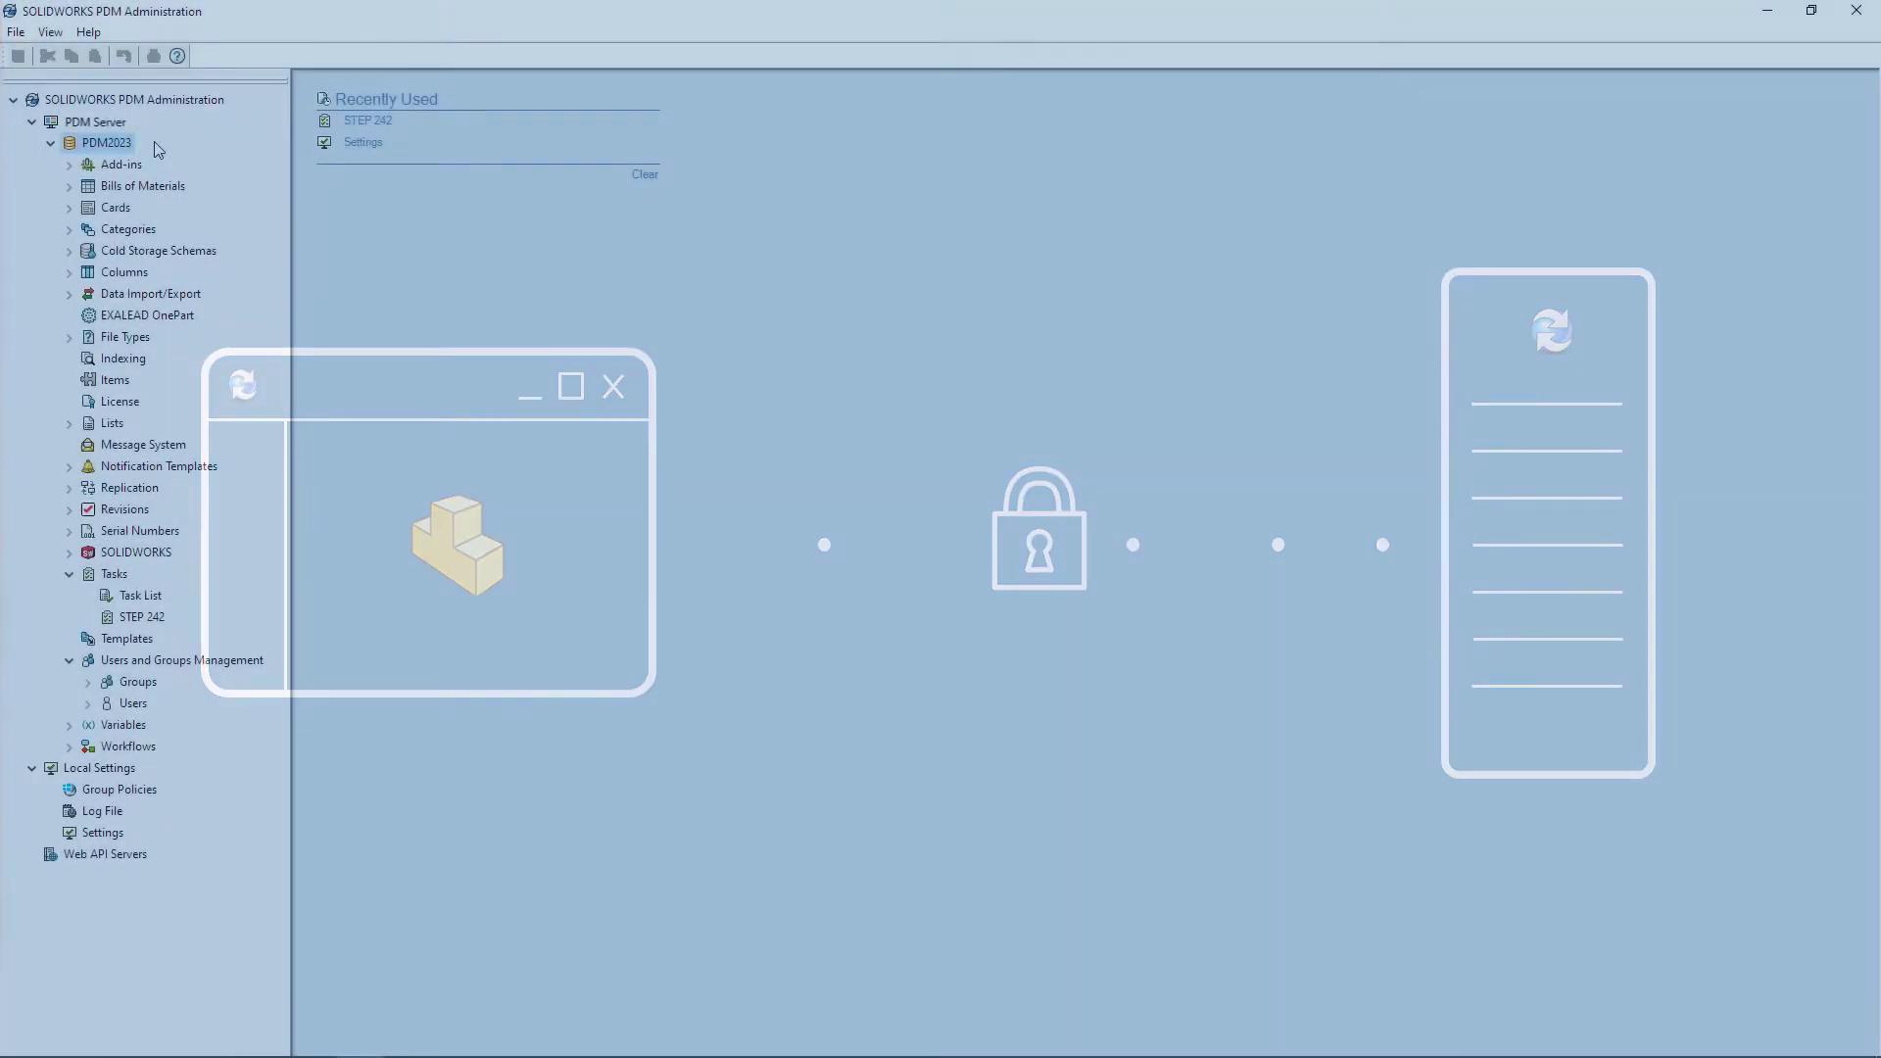
Step: Open the File Vault Properties of the PDM2023 vault
right_click(110, 142)
click(118, 154)
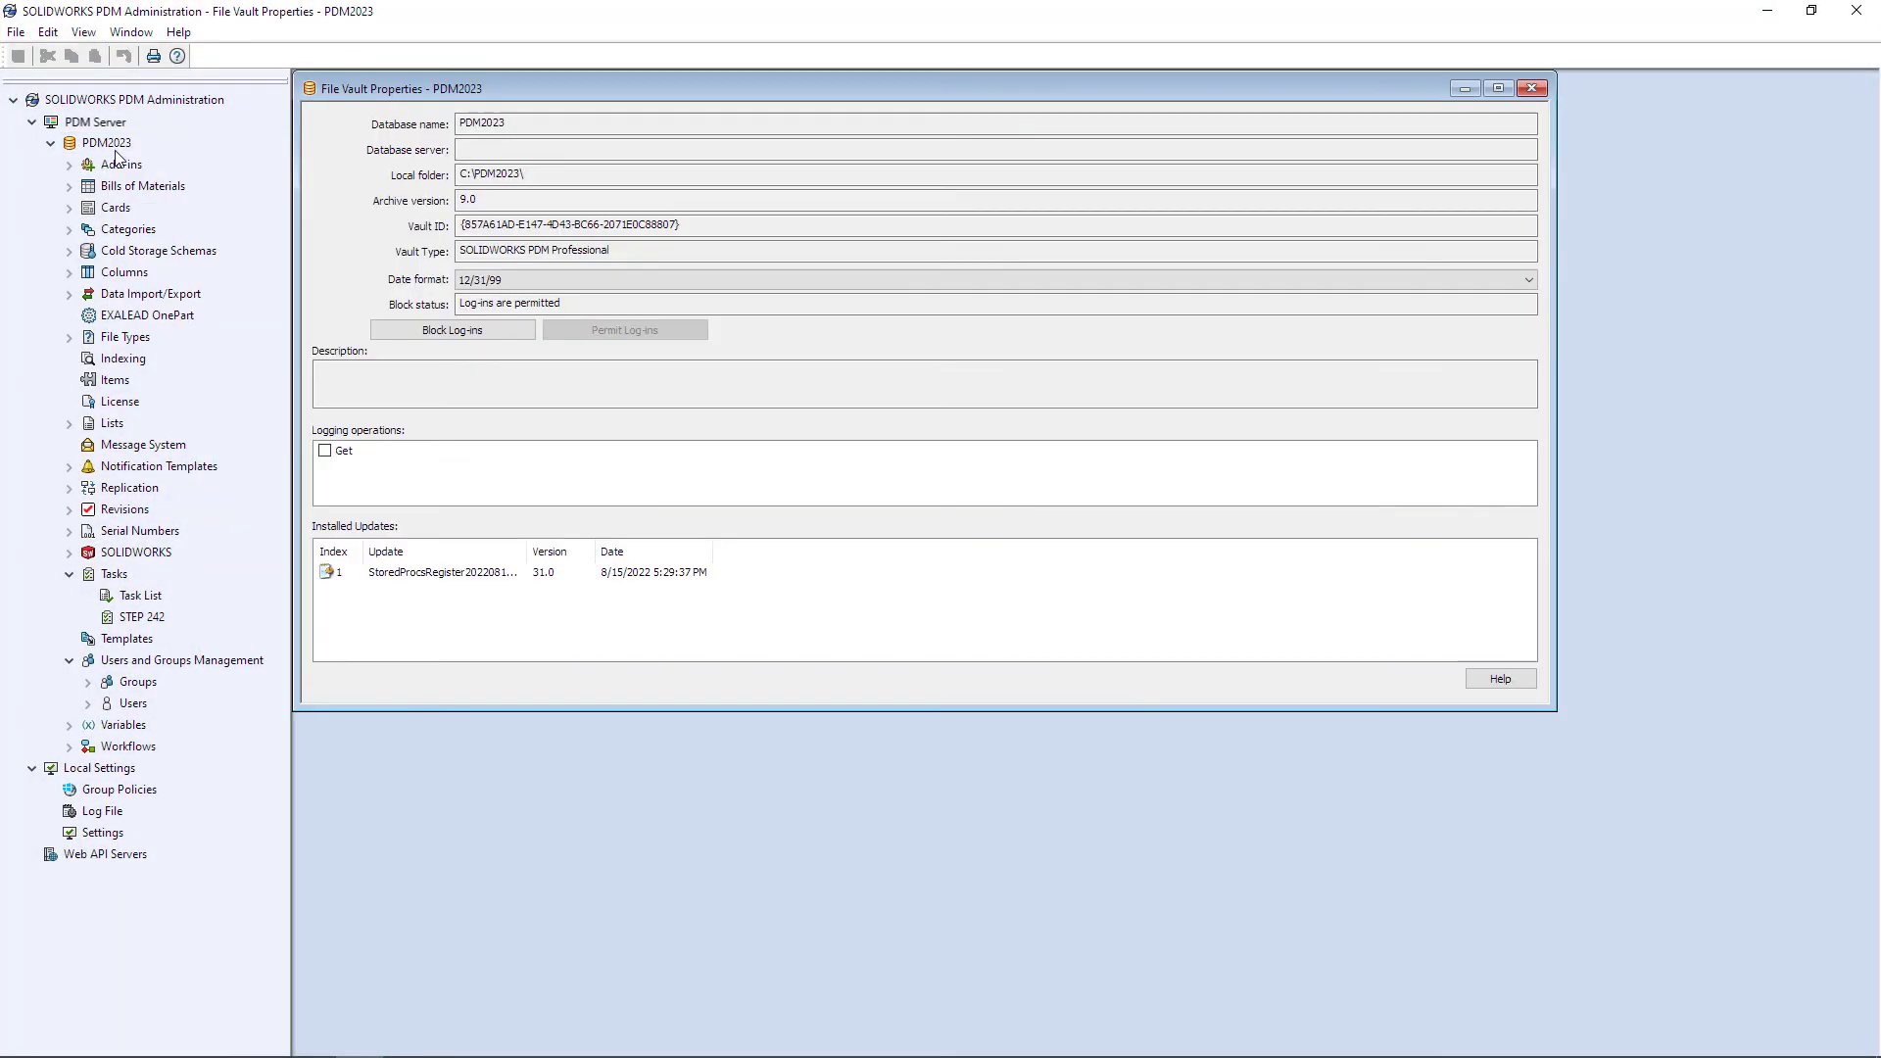